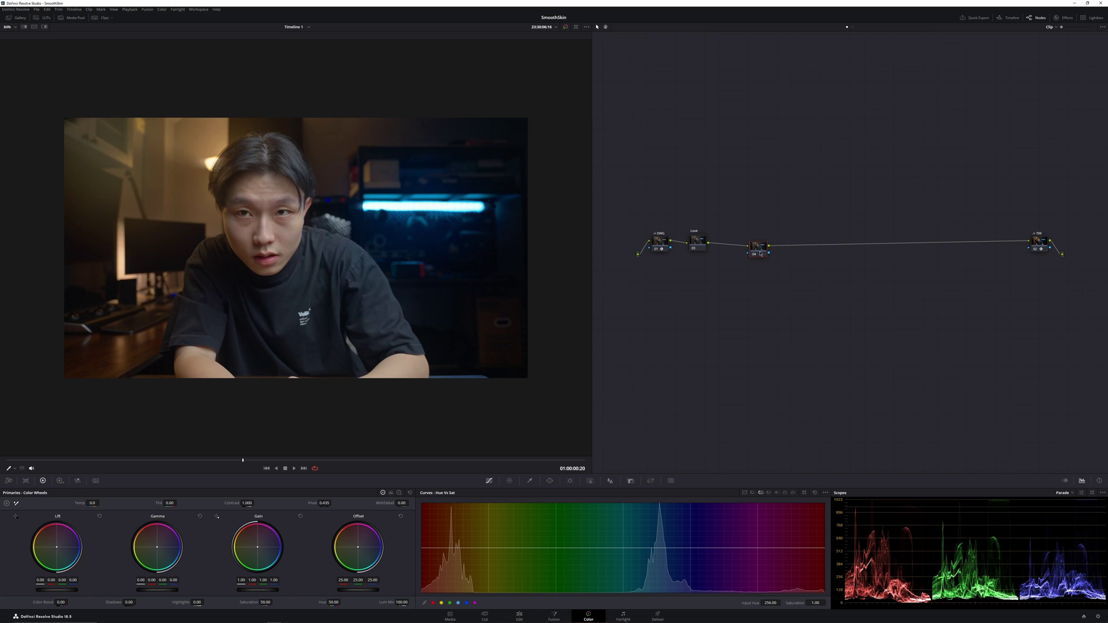
Step: Apply the Face Refinement effect to the empty node after the Look node
left_click_drag(761, 254, 751, 247)
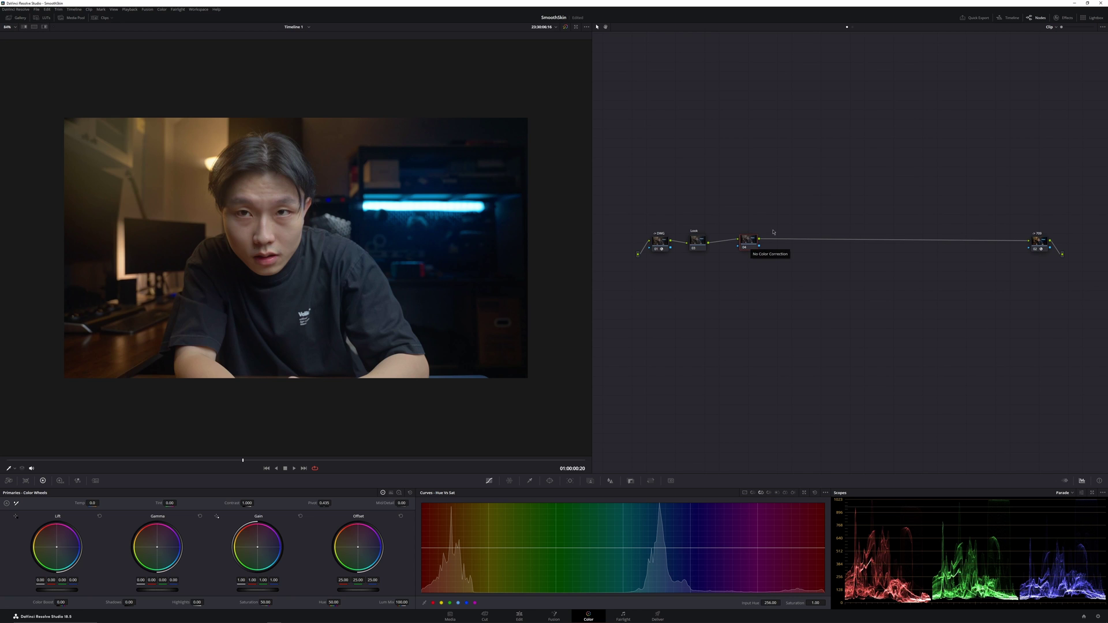
left_click(1064, 17)
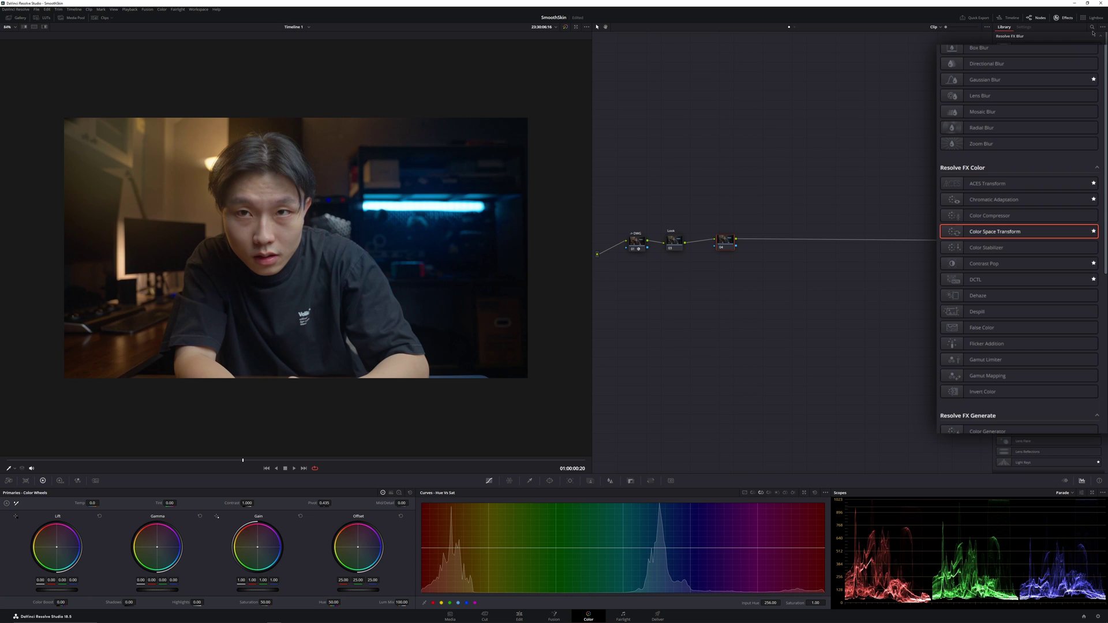
left_click(1094, 28)
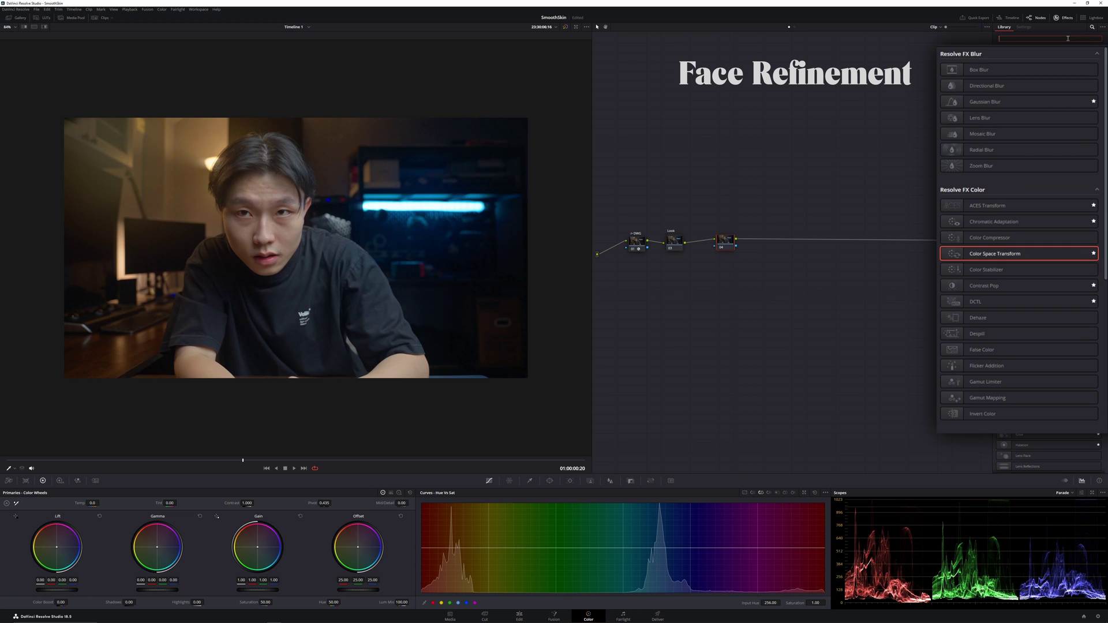
type("face refinement")
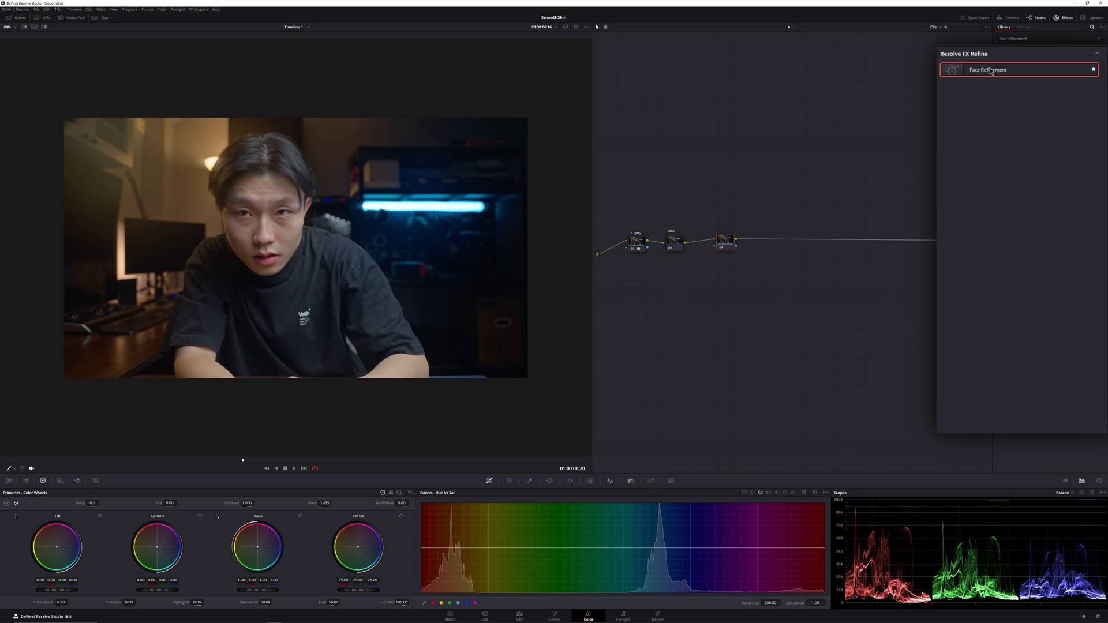
left_click_drag(988, 70, 728, 245)
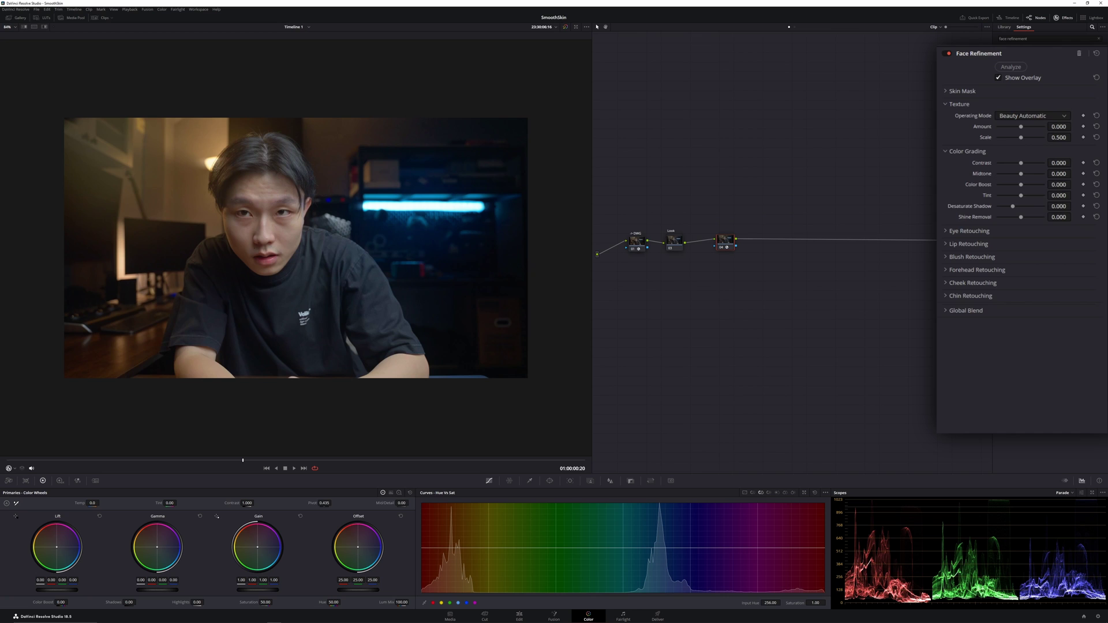
Step: Analyze the face across the clip and turn off the Face Refinement overlay
left_click(1015, 68)
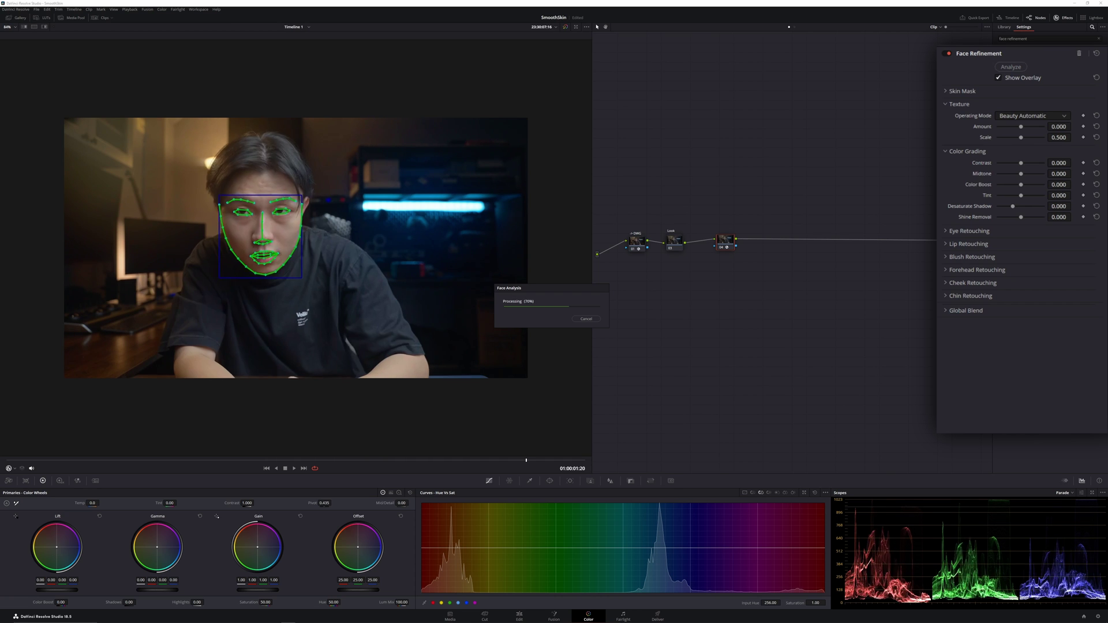
left_click(999, 78)
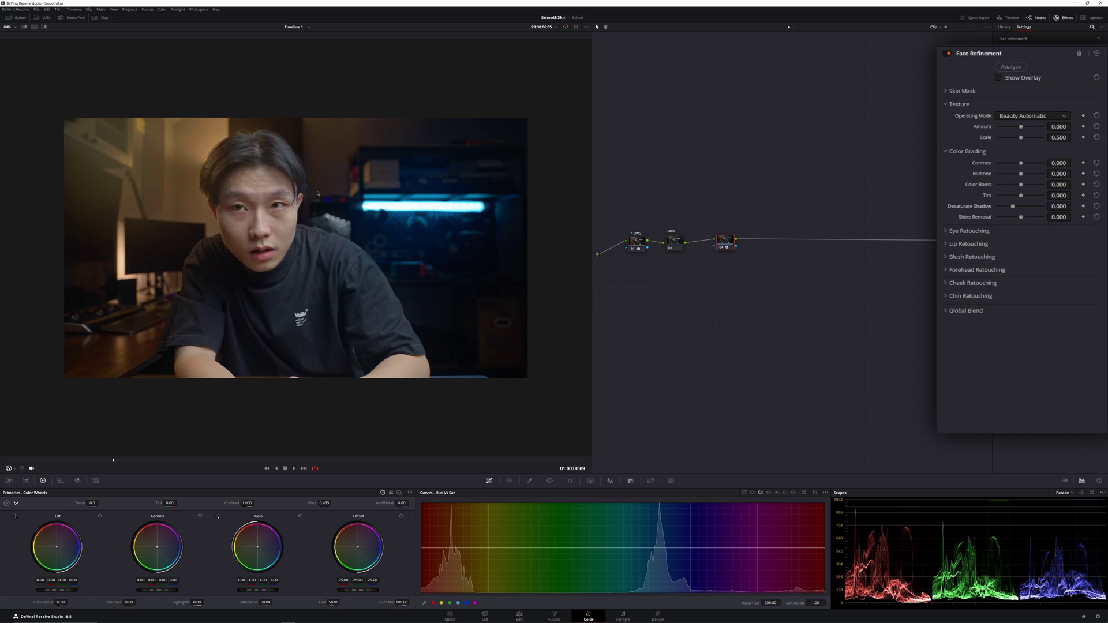
Step: Set the eye retouching to Sharpening 0.156, Brightening 0.128, Eye Light 0.229 and Eyebag Removal 0.331
left_click(945, 231)
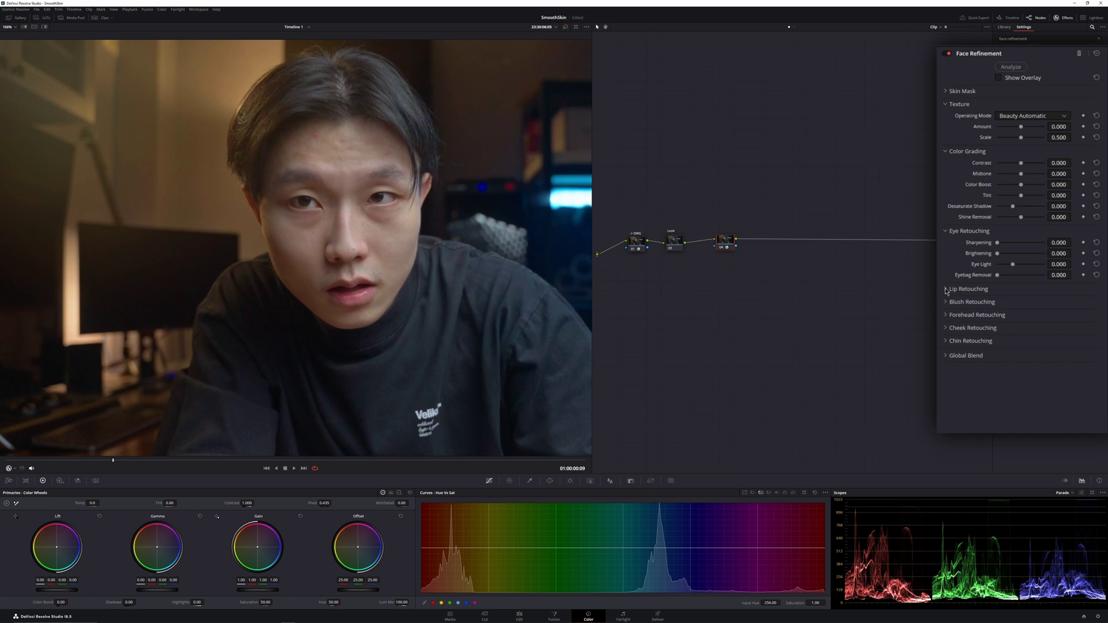
left_click(947, 290)
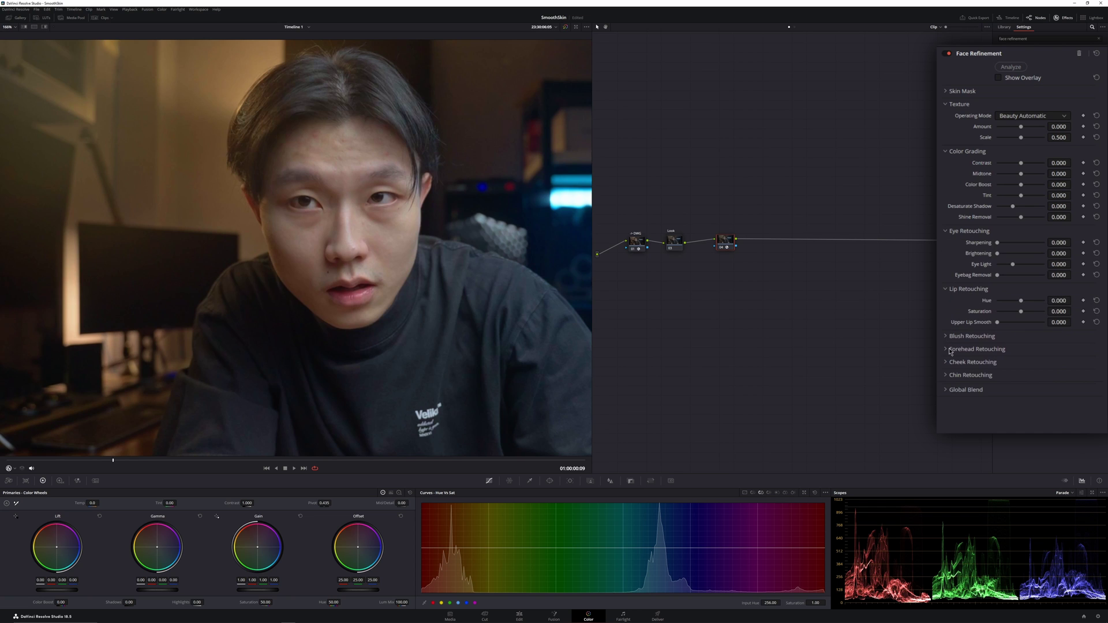
left_click(947, 336)
left_click(947, 337)
left_click(947, 289)
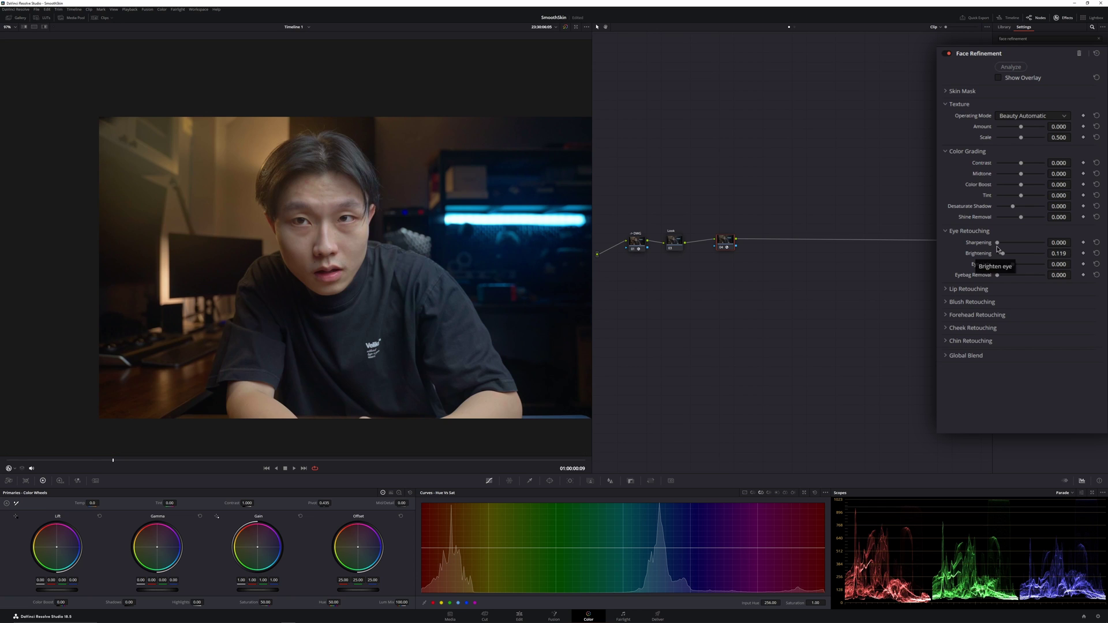
mouse_move(1003, 256)
left_mouse_down()
mouse_move(1061, 256)
mouse_move(1004, 253)
mouse_move(998, 242)
mouse_move(1015, 245)
mouse_move(1005, 244)
mouse_move(1017, 265)
left_mouse_up()
left_click_drag(1020, 265, 1020, 262)
mouse_move(1001, 277)
left_mouse_down()
mouse_move(1071, 278)
mouse_move(1014, 279)
left_mouse_up()
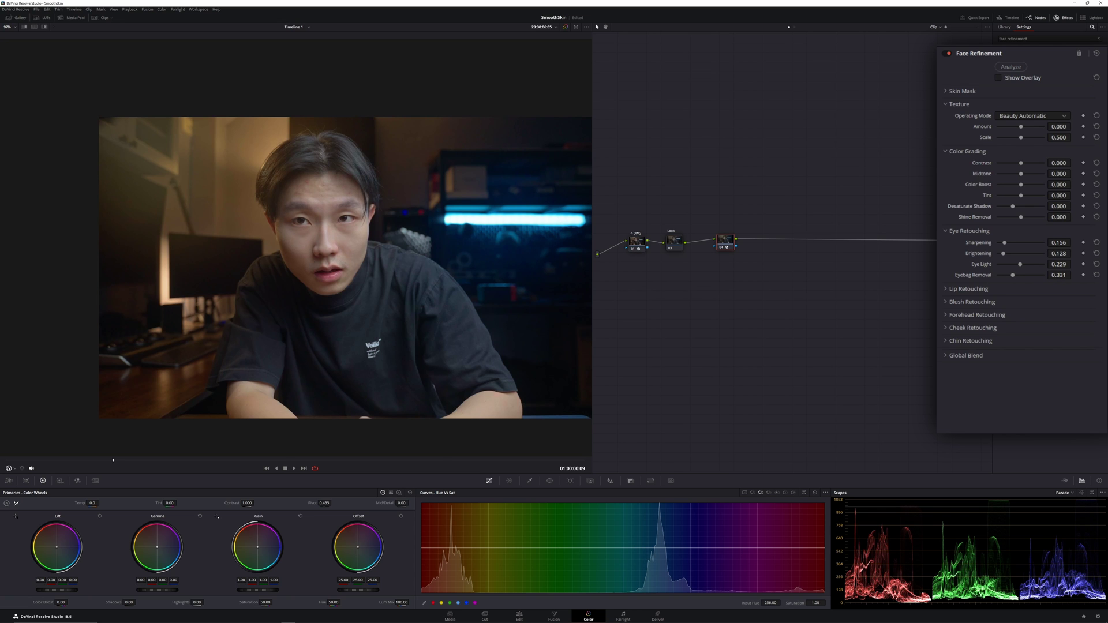
Step: Set the forehead retouching's Smooth amount to 0.413
scroll(318, 139, "up", 3)
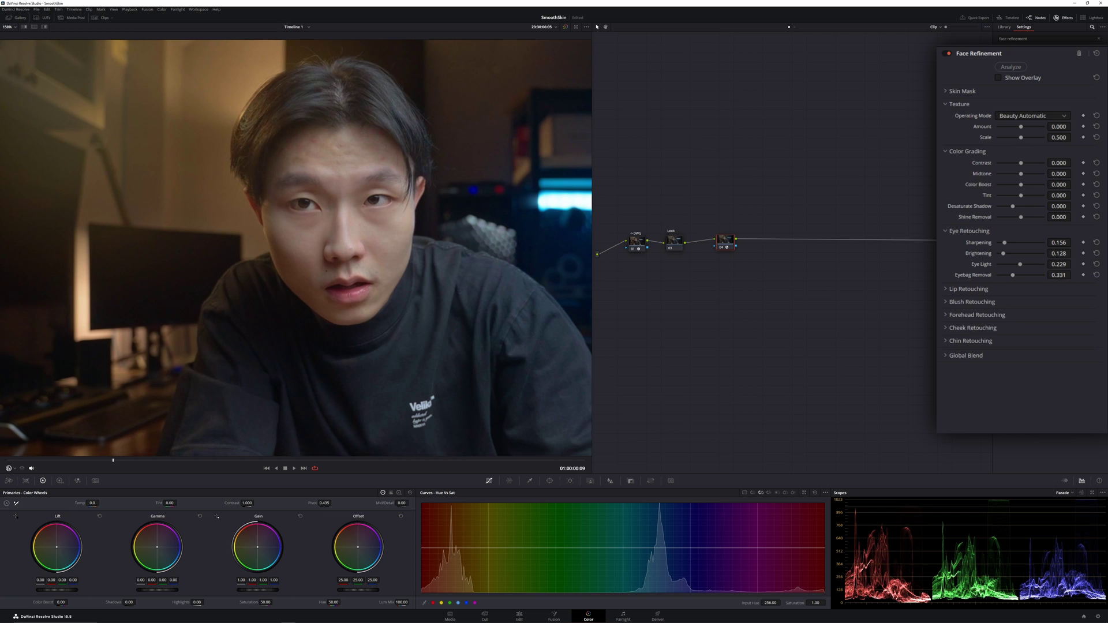
left_click(947, 315)
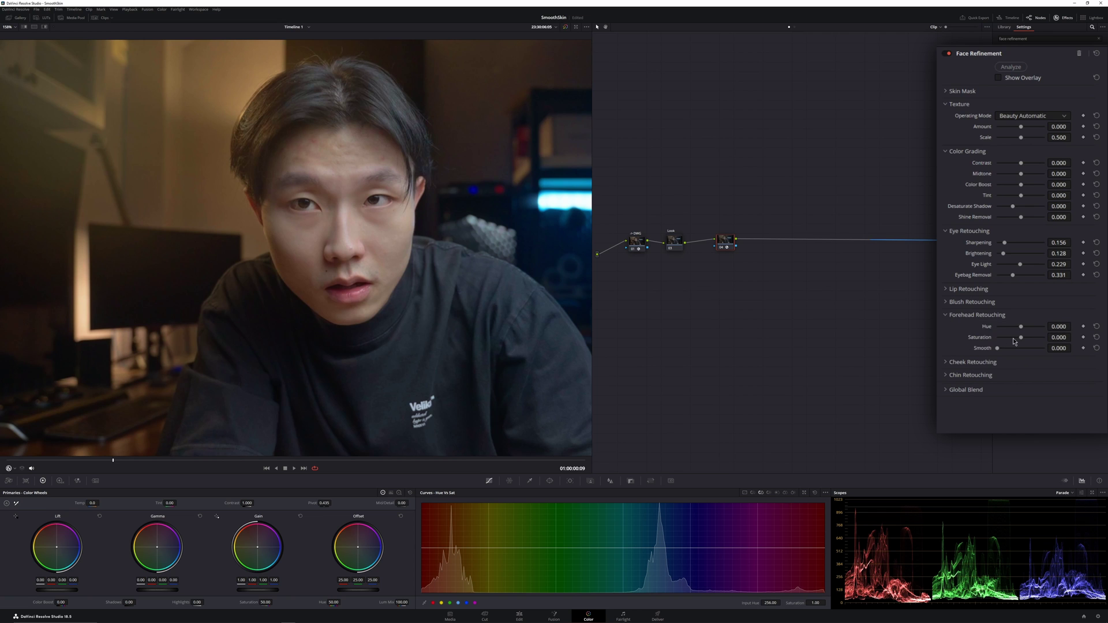
left_click_drag(1000, 350, 1017, 349)
scroll(491, 192, "down", 3)
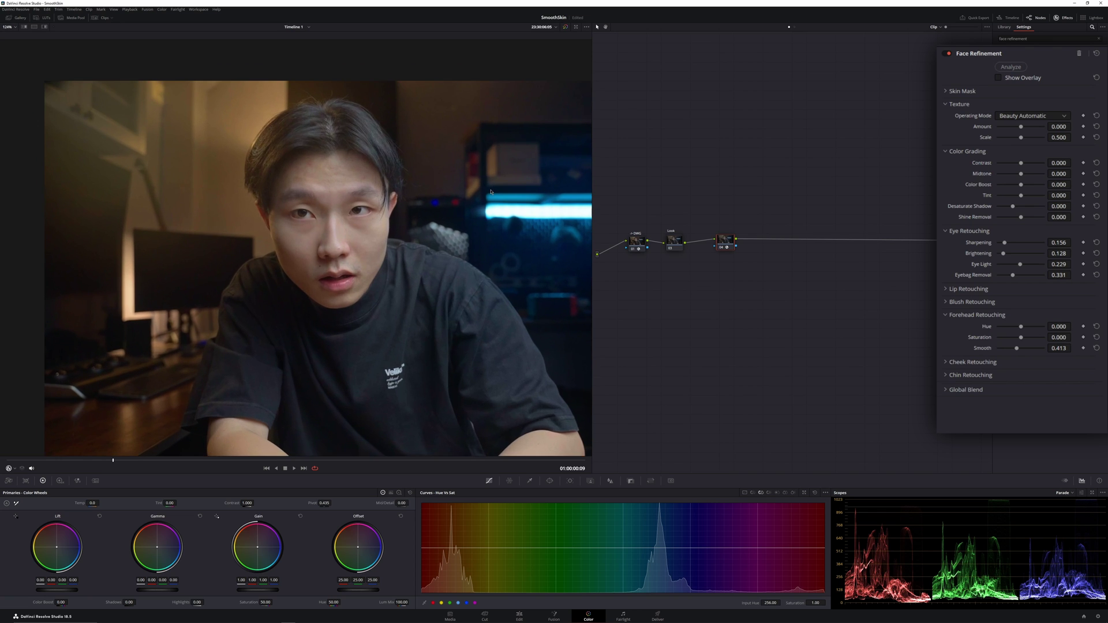
Step: Adjust the lip retouching saturation and raise the blush retouching saturation
left_click(969, 289)
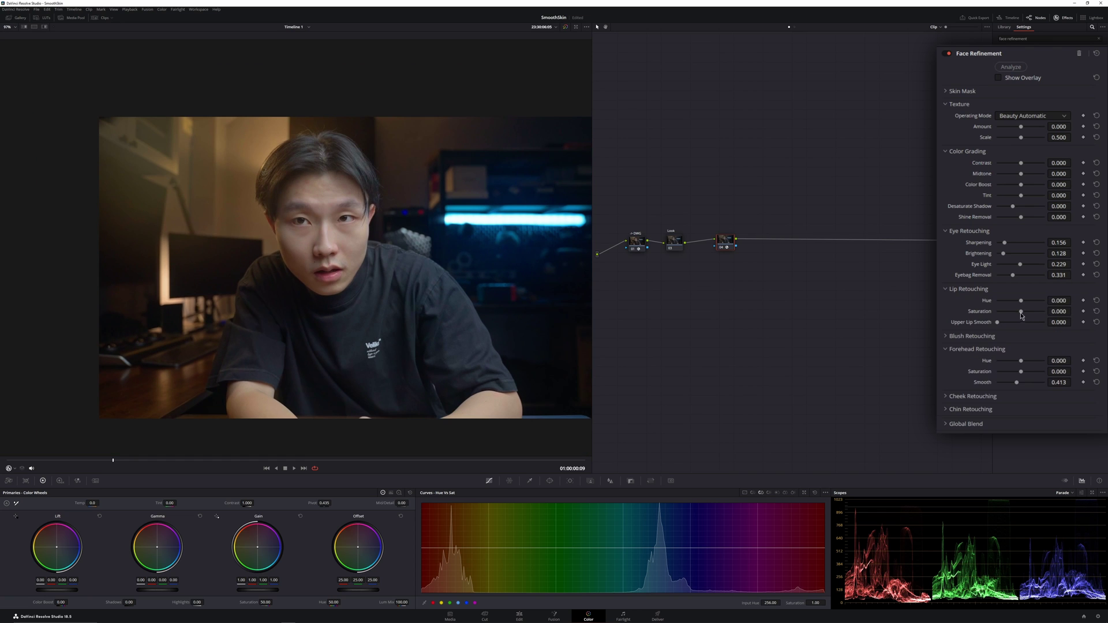
mouse_move(1021, 312)
left_mouse_down()
mouse_move(1036, 316)
mouse_move(1014, 302)
left_mouse_up()
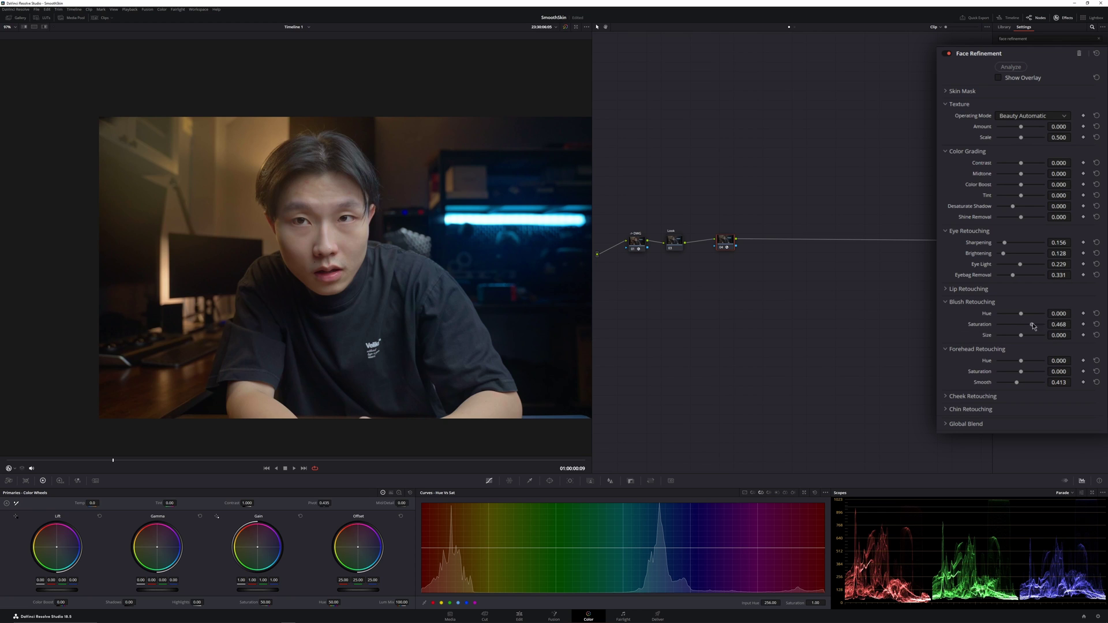
left_click_drag(1033, 327, 1041, 327)
left_click(951, 302)
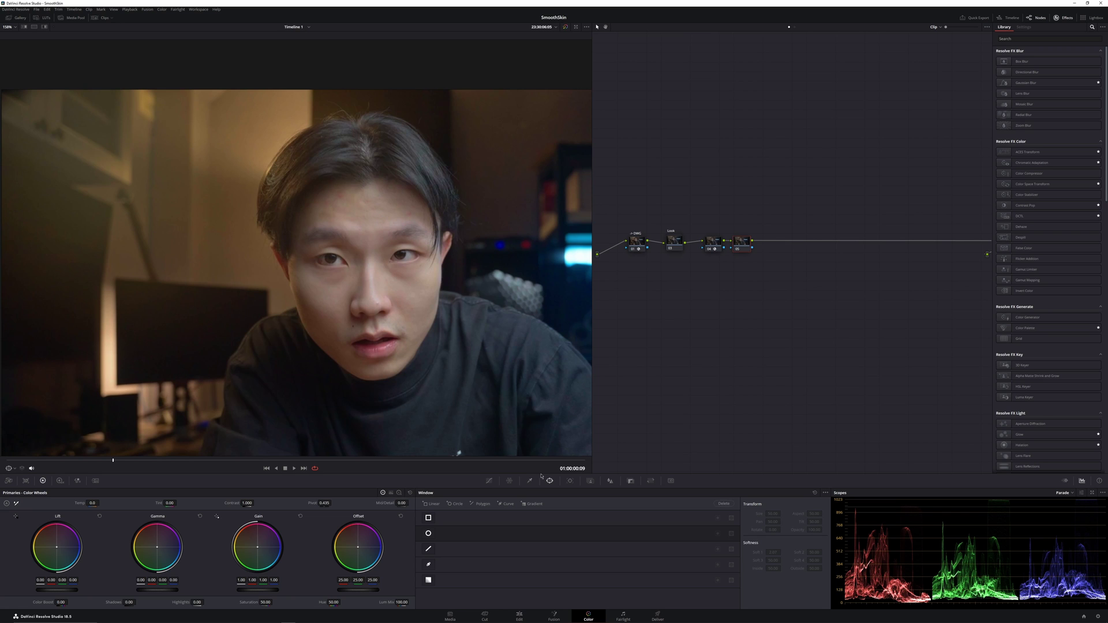
Step: Add a circular window to the new node and shrink it around the first red blemish on the upper forehead
left_click(427, 534)
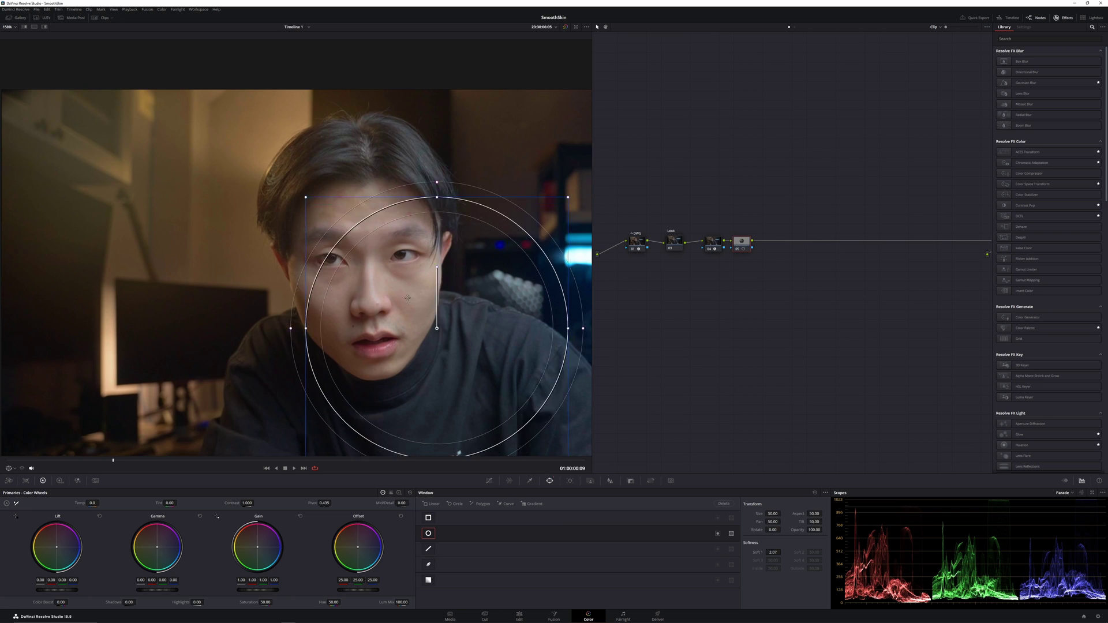
left_click_drag(415, 335, 317, 177)
left_click_drag(470, 64, 362, 176)
scroll(332, 205, "up", 8)
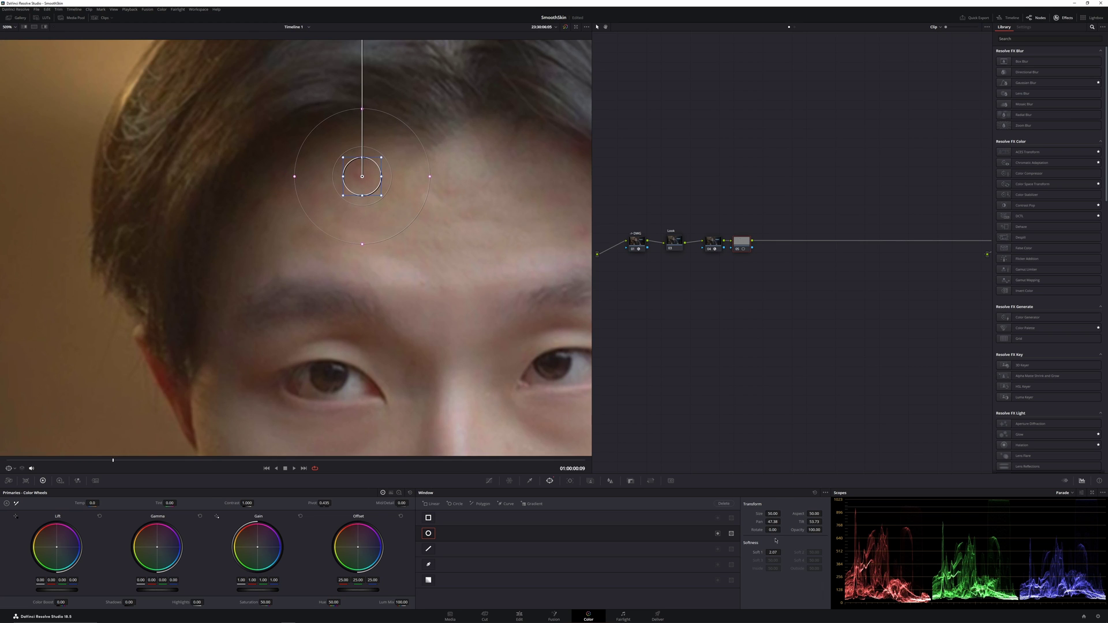
Step: Track the first blemish's window forward and backward through the clip
left_click(570, 481)
scroll(413, 258, "down", 5)
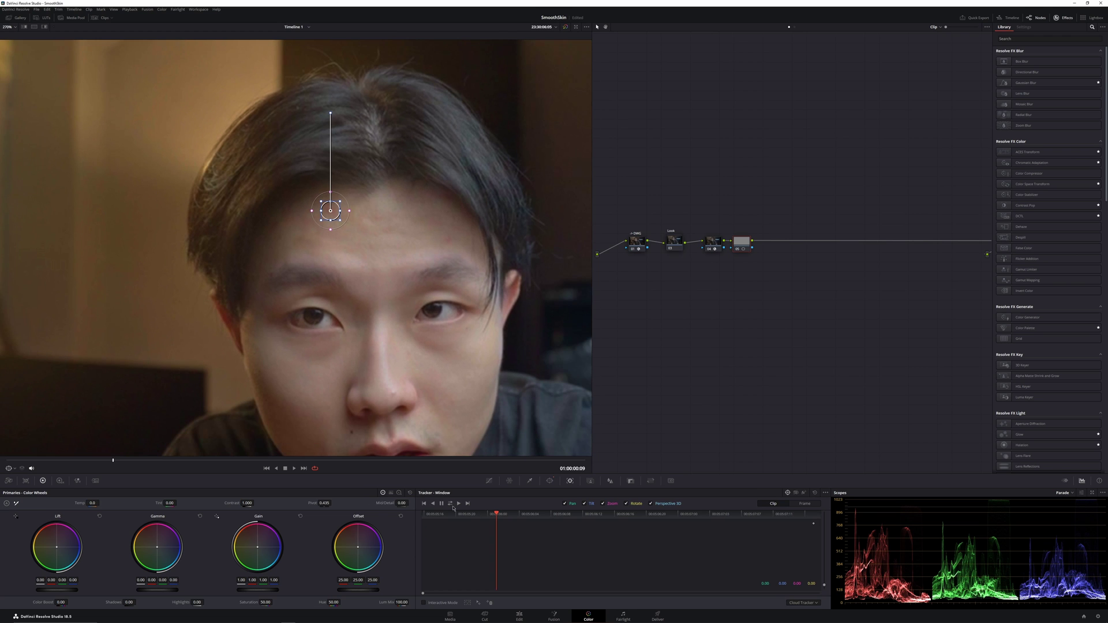
left_click(453, 507)
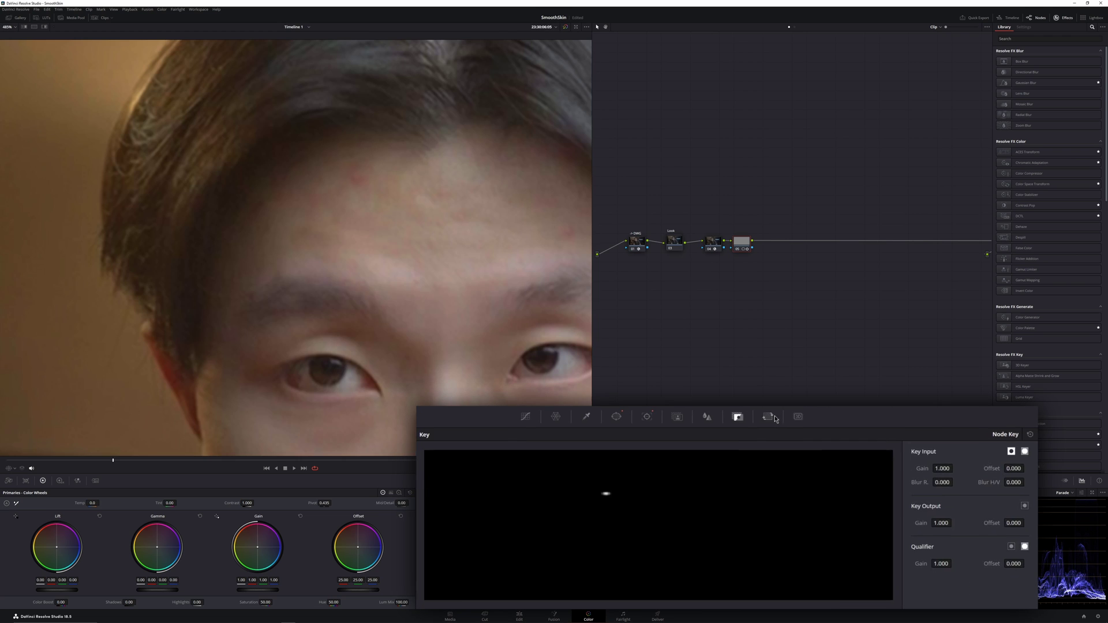
Step: Enable Key Lock in the node sizing and set Pan to -15 to cover the first blemish with clean skin
left_click(768, 418)
left_click(986, 434)
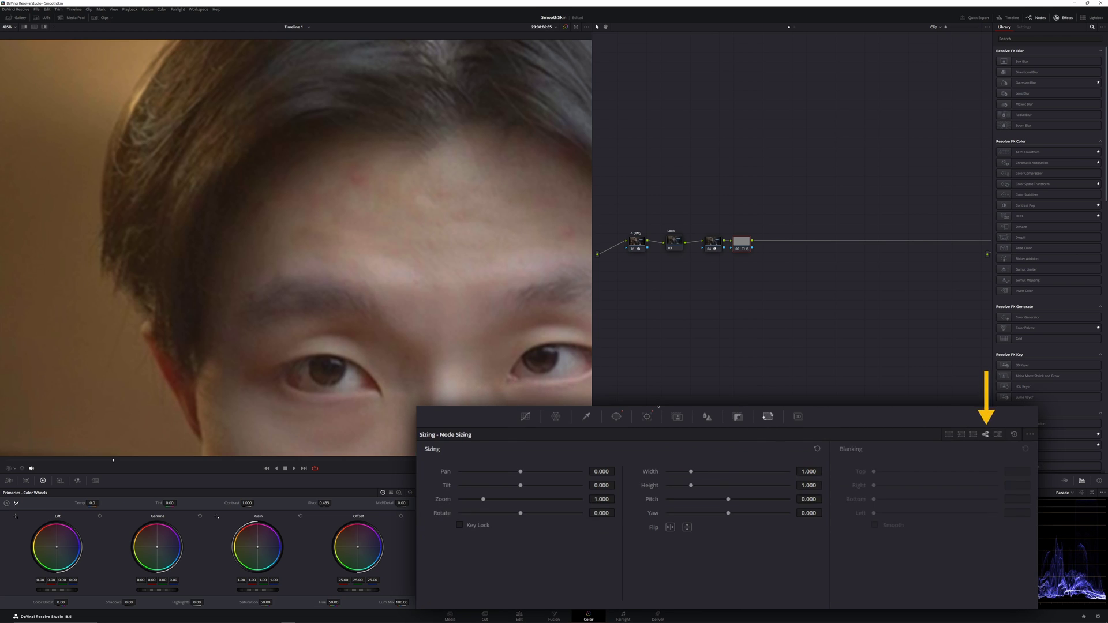
left_click(478, 526)
left_click_drag(601, 485, 618, 485)
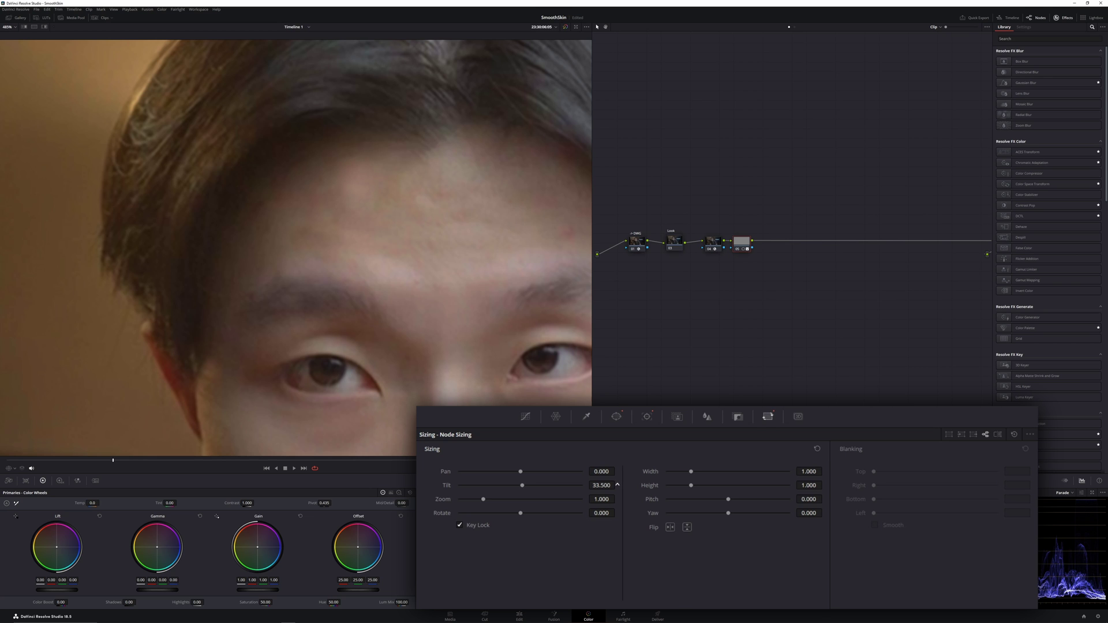
key("ctrl+z")
left_click_drag(603, 471, 620, 471)
Step: Add a layer node alongside the first blemish node and move the original node above it
scroll(321, 231, "down", 8)
left_click_drag(434, 220, 439, 207)
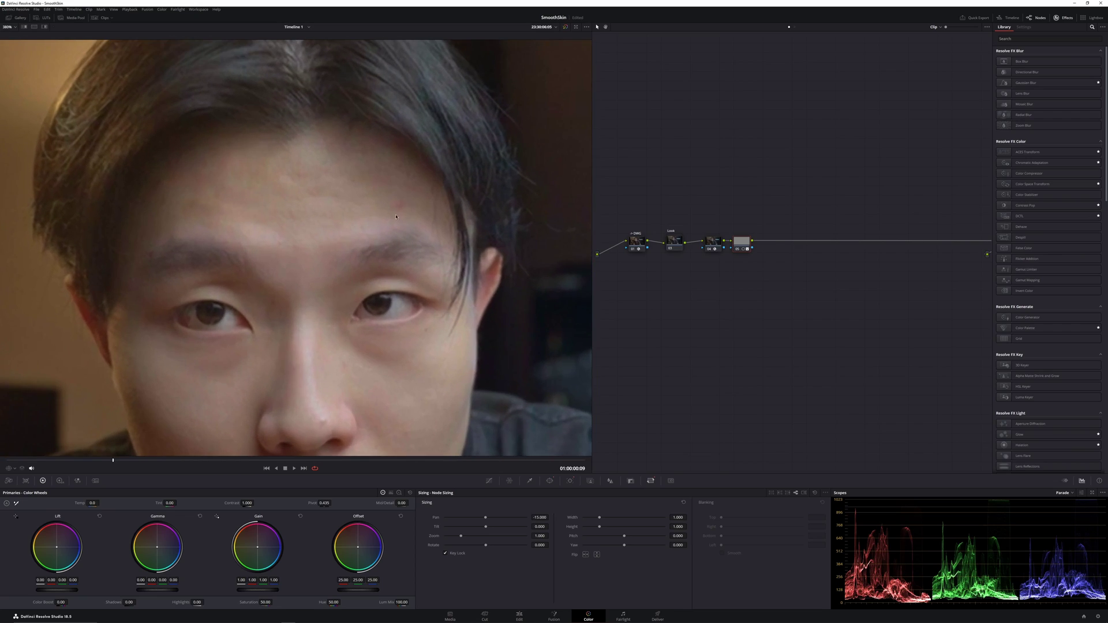
left_click(550, 480)
key("alt+l")
left_click_drag(738, 238, 737, 219)
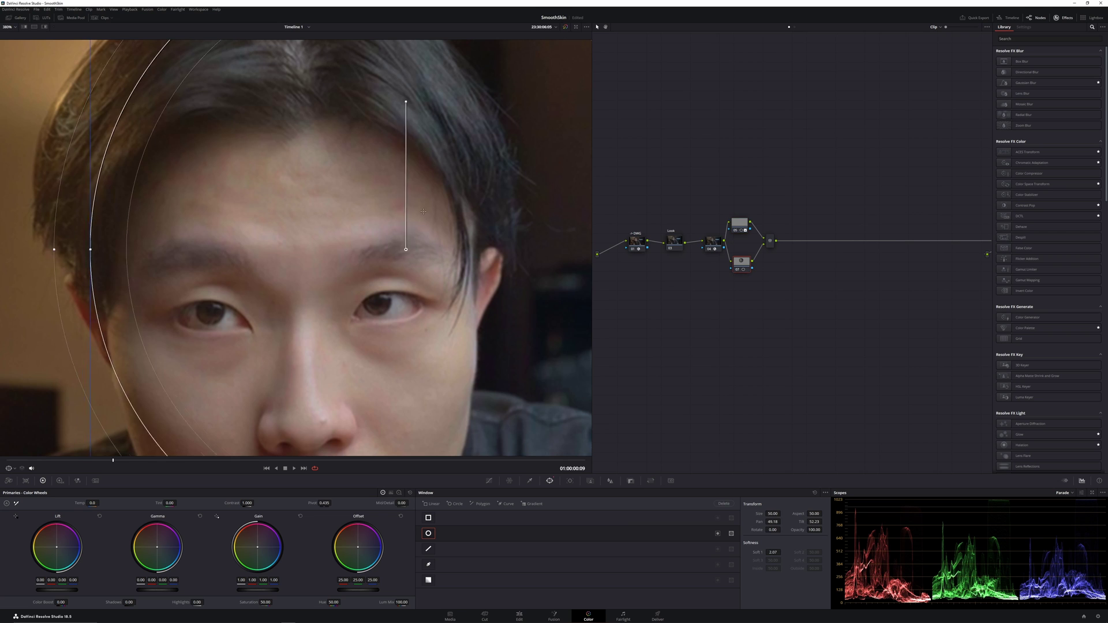
Step: Position the new node's circular window over the blemish above the other eyebrow and shrink it tightly around the spot
left_click_drag(444, 266, 437, 222)
left_click_drag(377, 261, 358, 243)
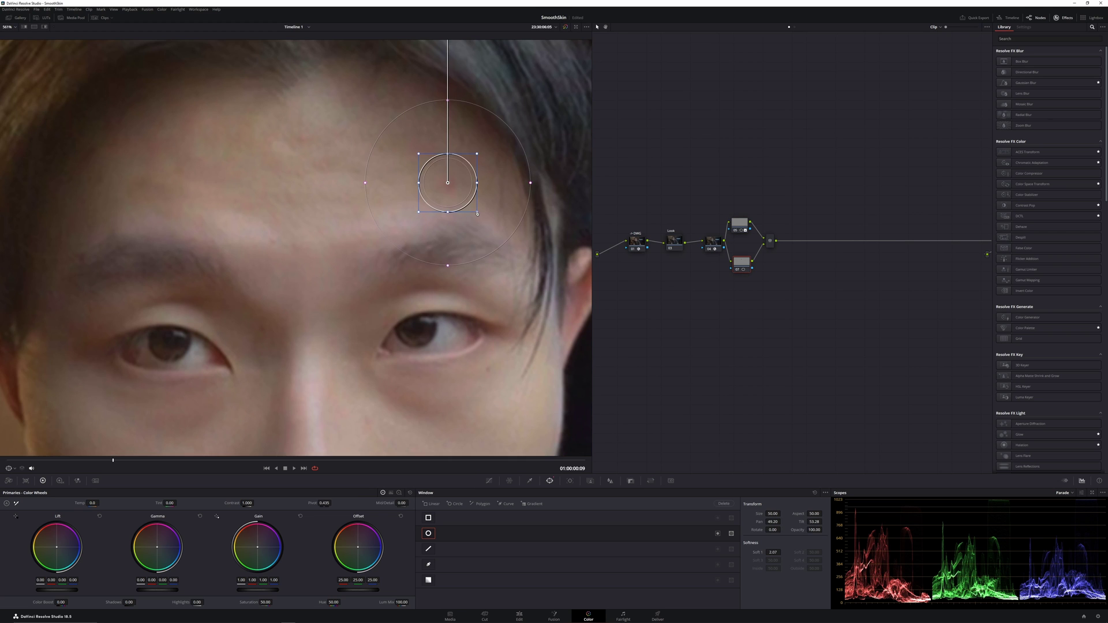
left_click_drag(478, 214, 484, 183)
Step: Track the second blemish's window forward and backward through the clip
left_click(570, 481)
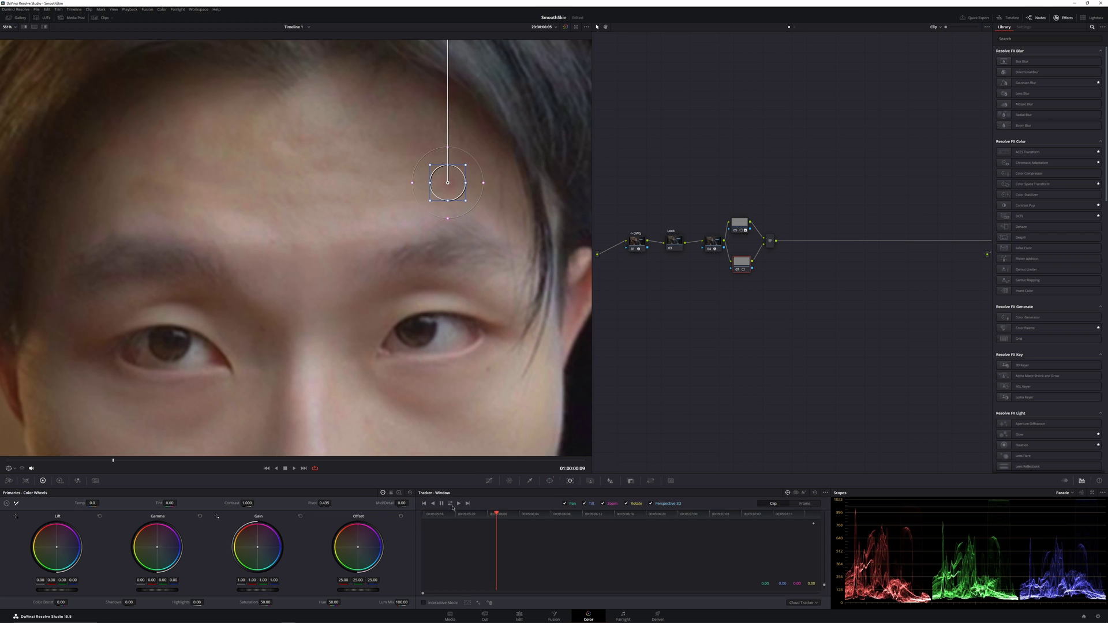
left_click(451, 504)
scroll(539, 437, "down", 2)
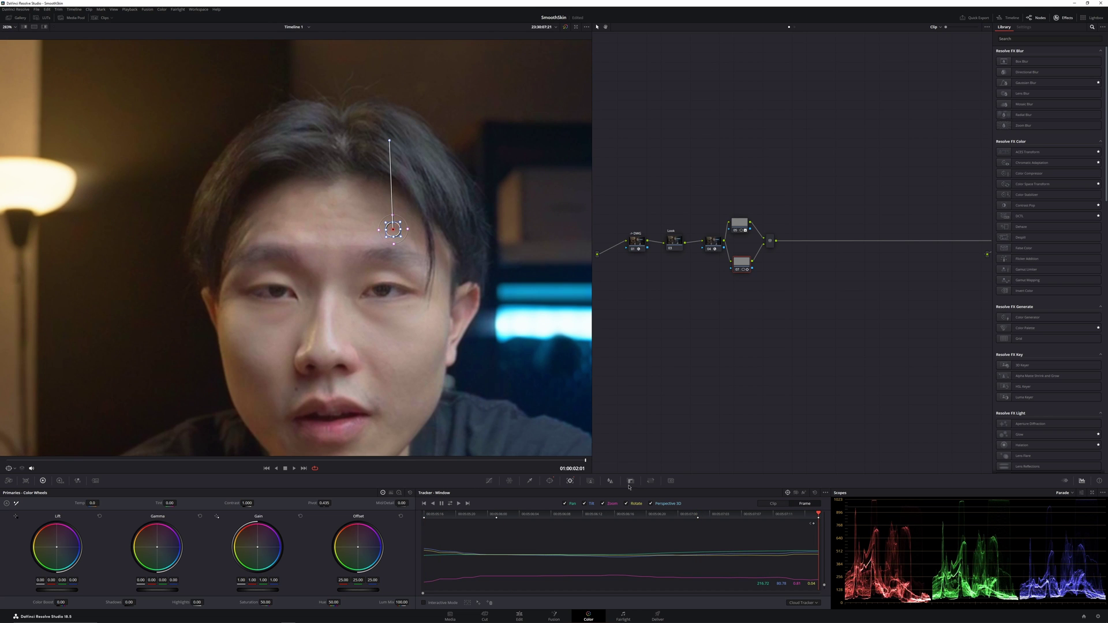
Step: Offset the second blemish node's Pan in the node sizing so that clean skin covers the spot
left_click(651, 481)
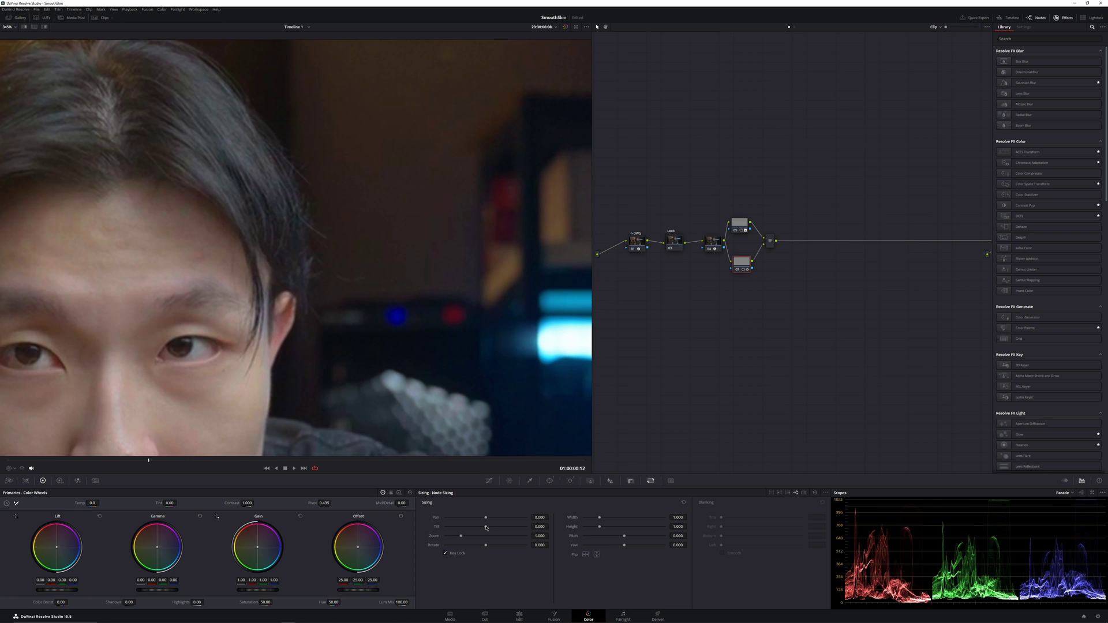
left_click_drag(540, 517, 550, 517)
left_click(571, 481)
left_click(509, 481)
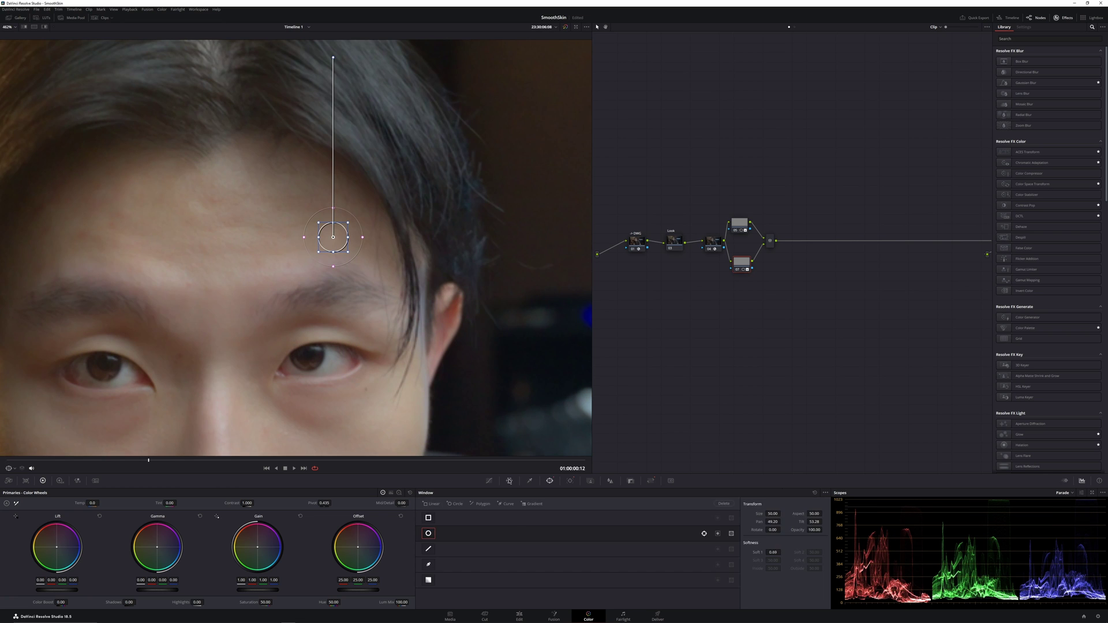
left_click(488, 481)
scroll(347, 254, "down", 2)
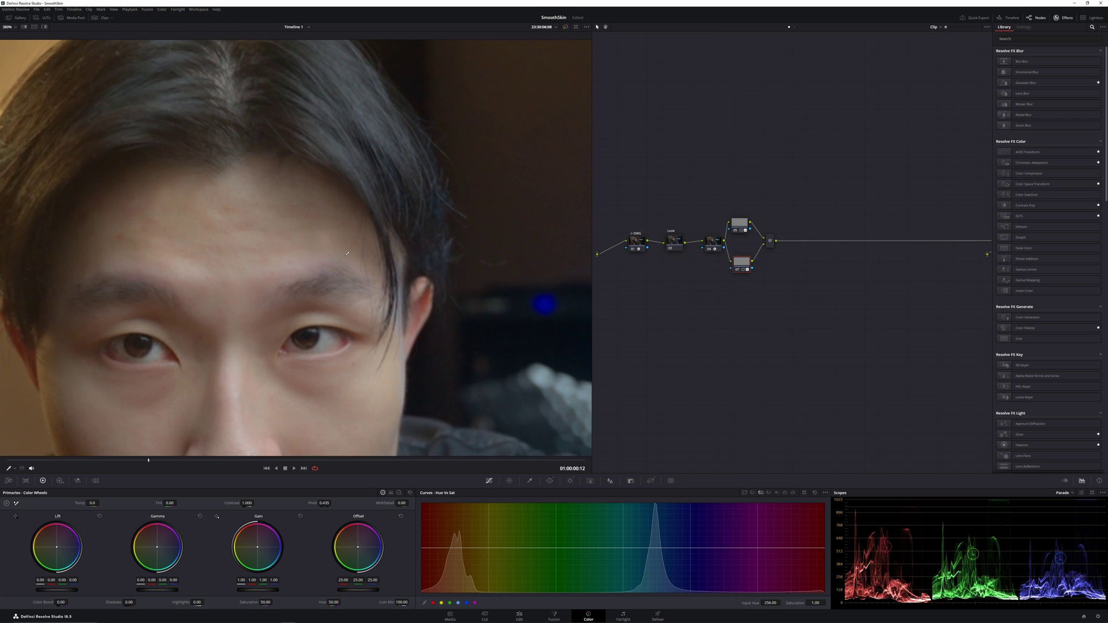
scroll(347, 254, "down", 3)
scroll(345, 263, "up", 6)
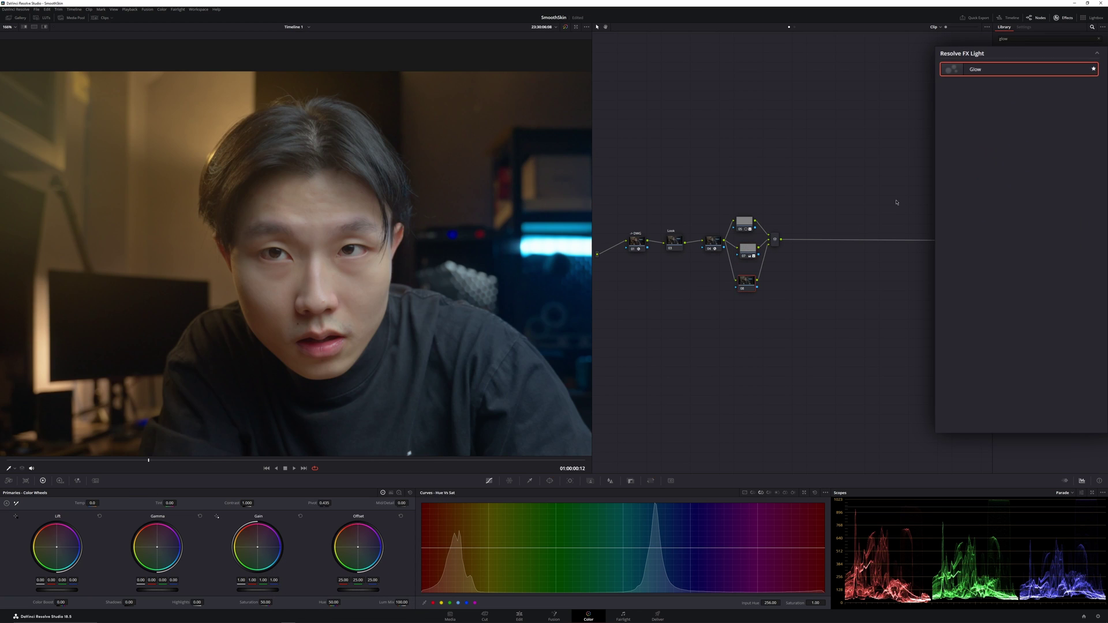
Step: Apply the Glow effect to the third layer node and confine it with a circular window fitted around the face
left_click_drag(1010, 75, 749, 286)
left_click(549, 480)
left_click(428, 533)
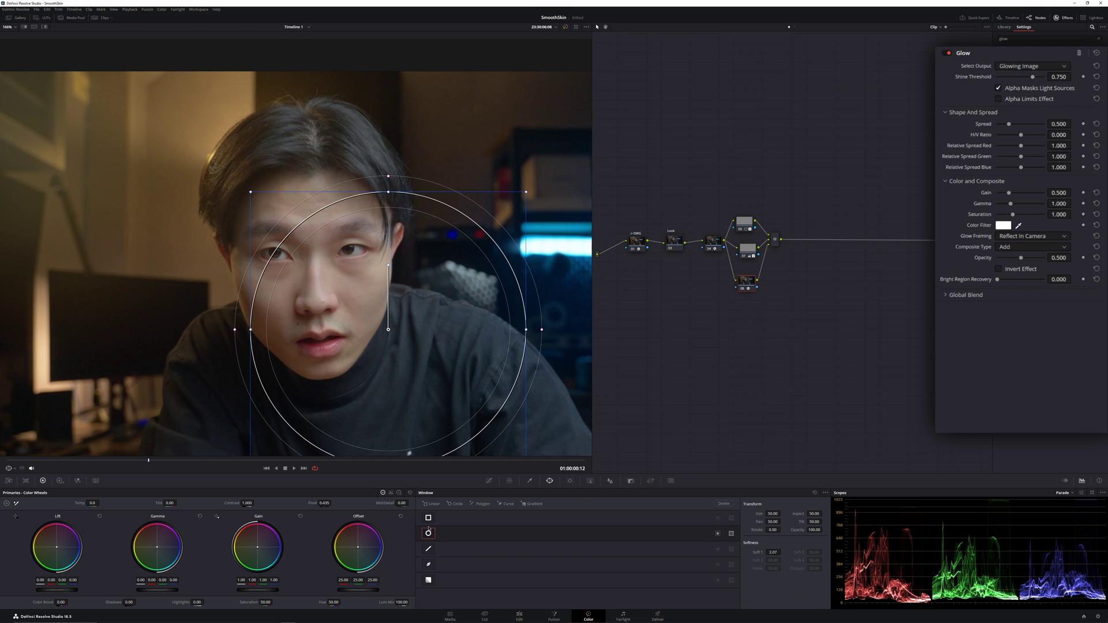
left_click_drag(520, 333, 410, 268)
scroll(410, 268, "down", 3)
left_click_drag(309, 217, 304, 215)
left_click_drag(317, 362, 521, 441)
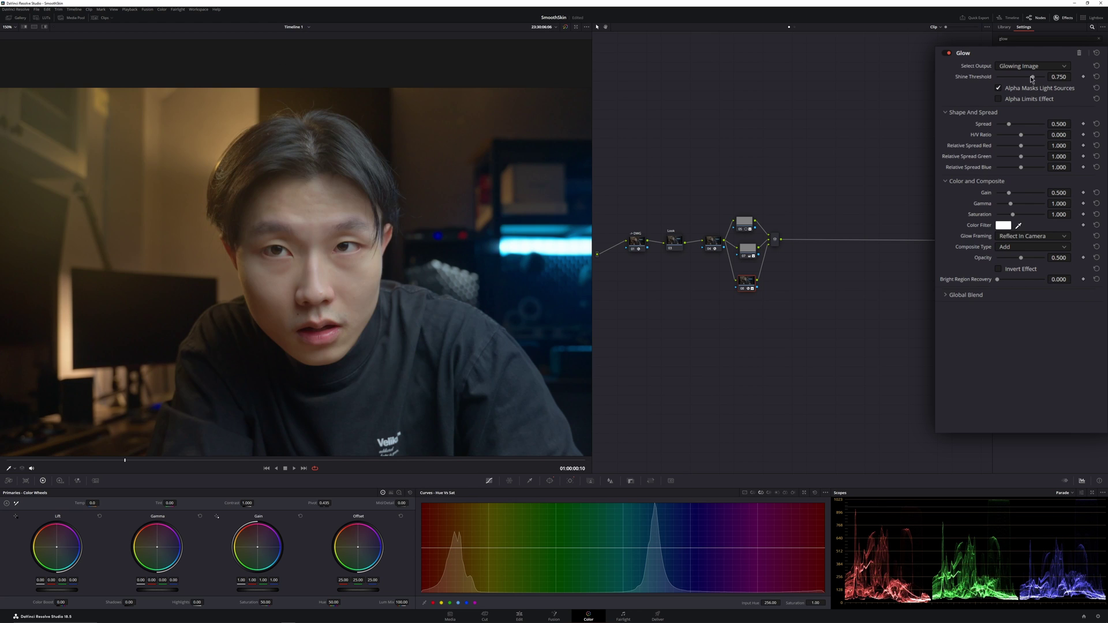
Step: Set the face glow's Shine Threshold to about 0.31, Saturation to 0 and Gain to about 0.15
left_click_drag(1033, 76, 1013, 74)
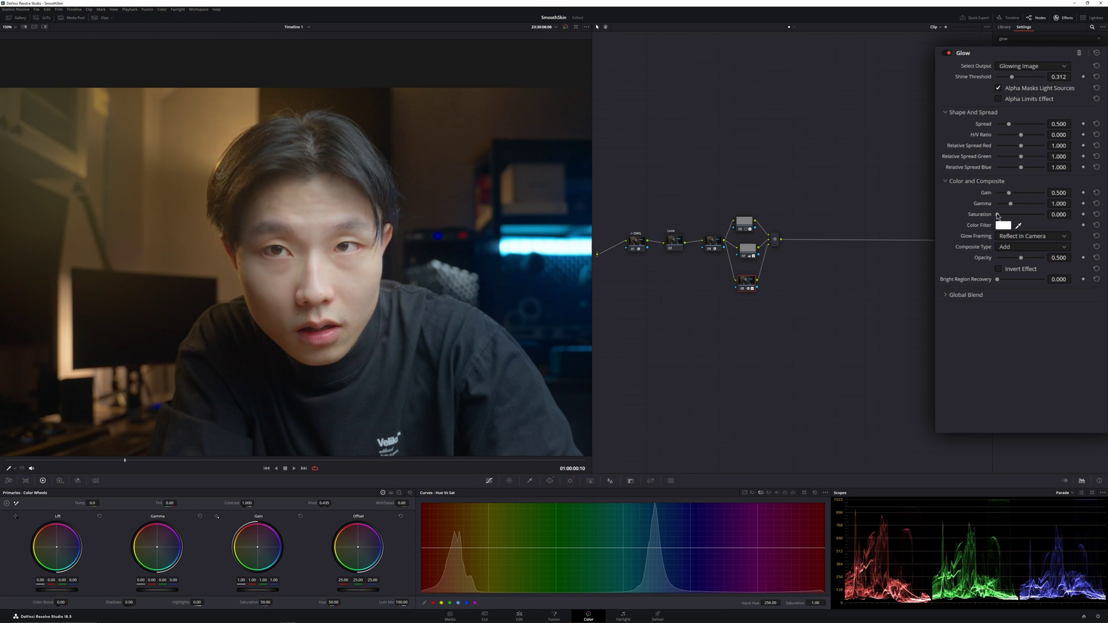
left_click_drag(1009, 193, 1002, 193)
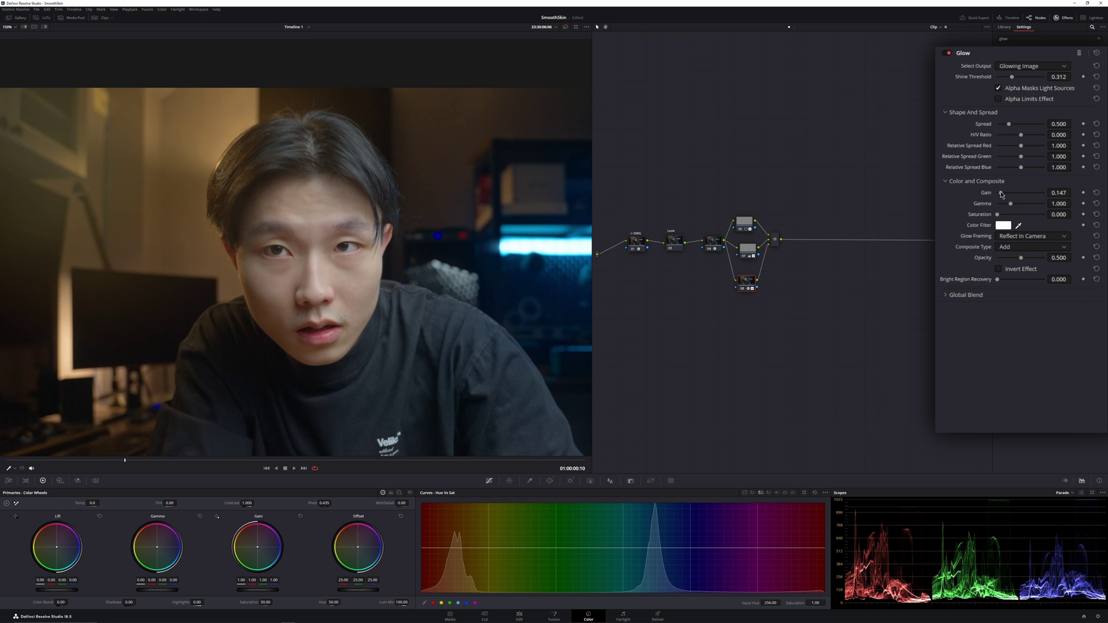
scroll(407, 224, "up", 4)
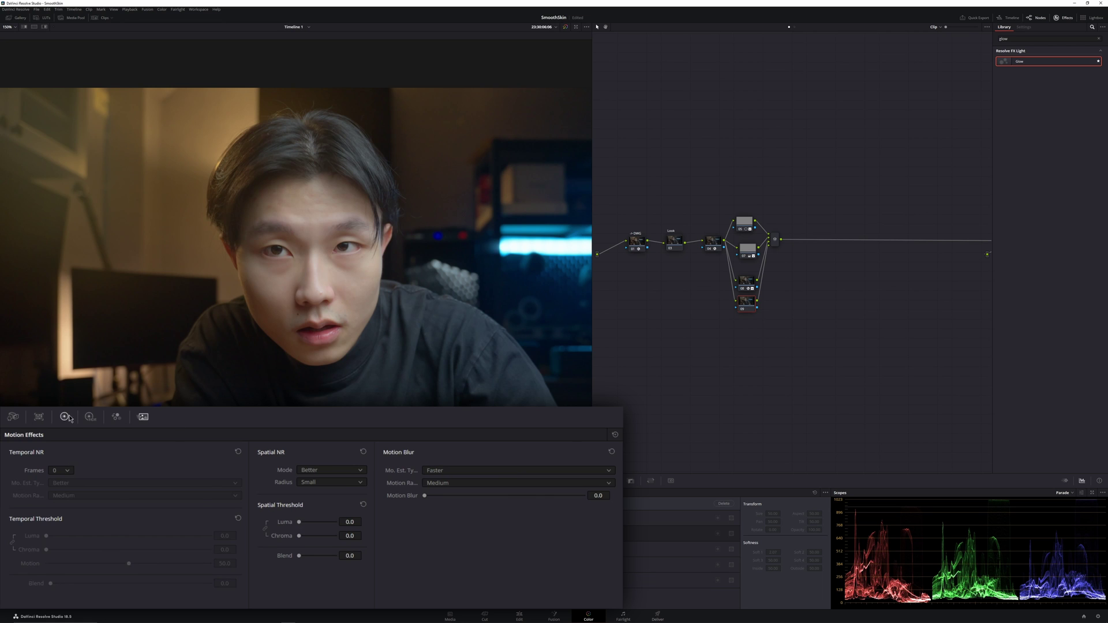
Step: Apply spatial noise reduction to the fourth layer node with linked Luma and Chroma thresholds of about 33
left_click(67, 417)
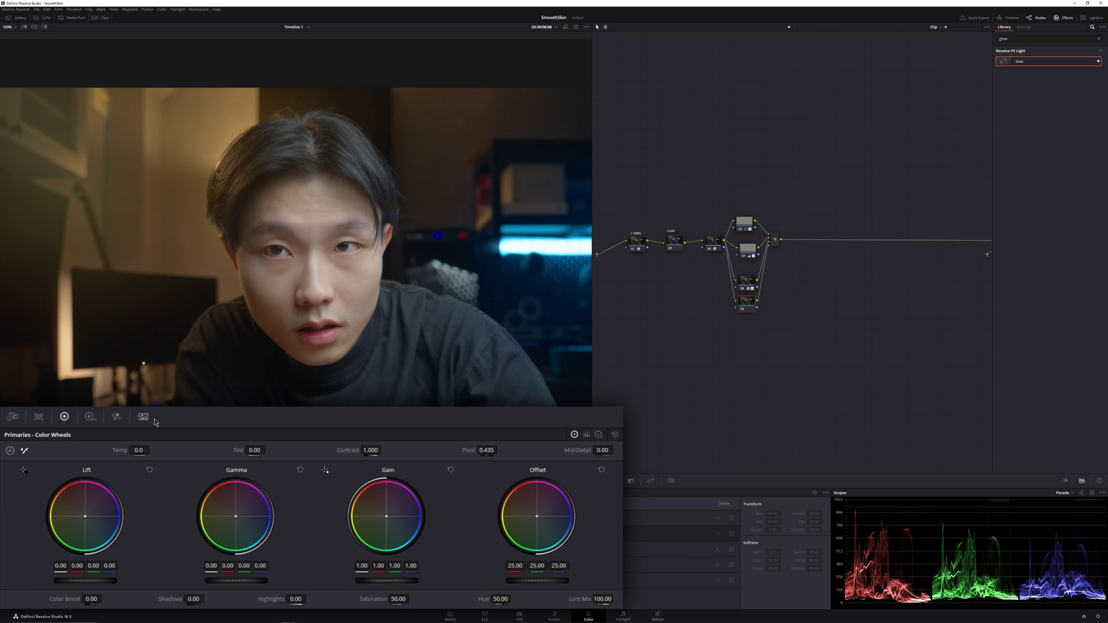
left_click(147, 420)
left_click_drag(299, 522, 304, 523)
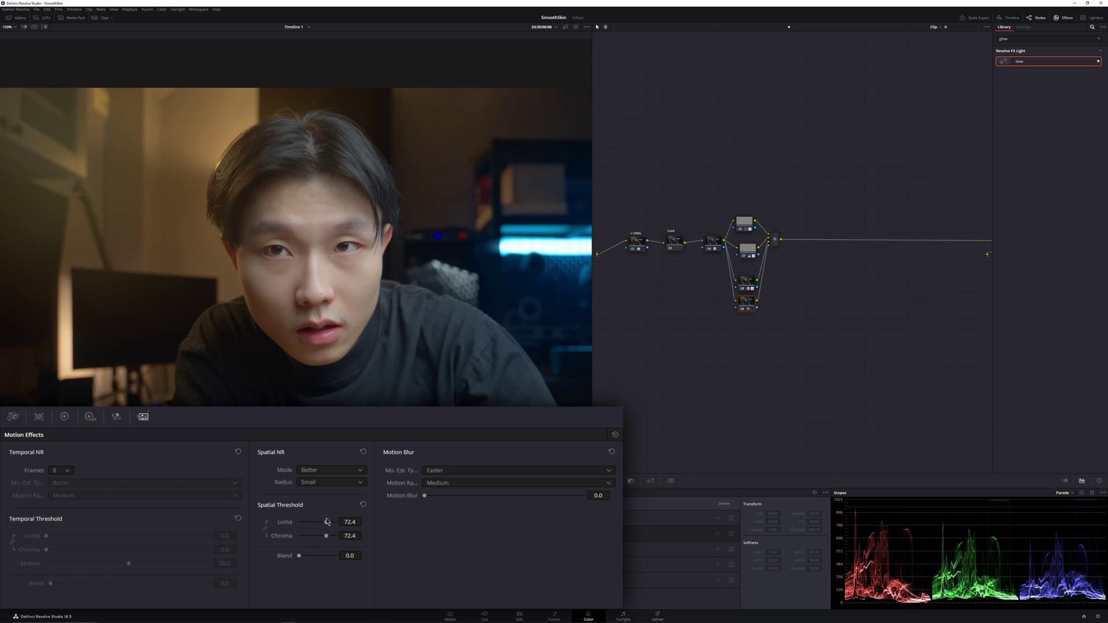
left_click_drag(319, 523, 312, 522)
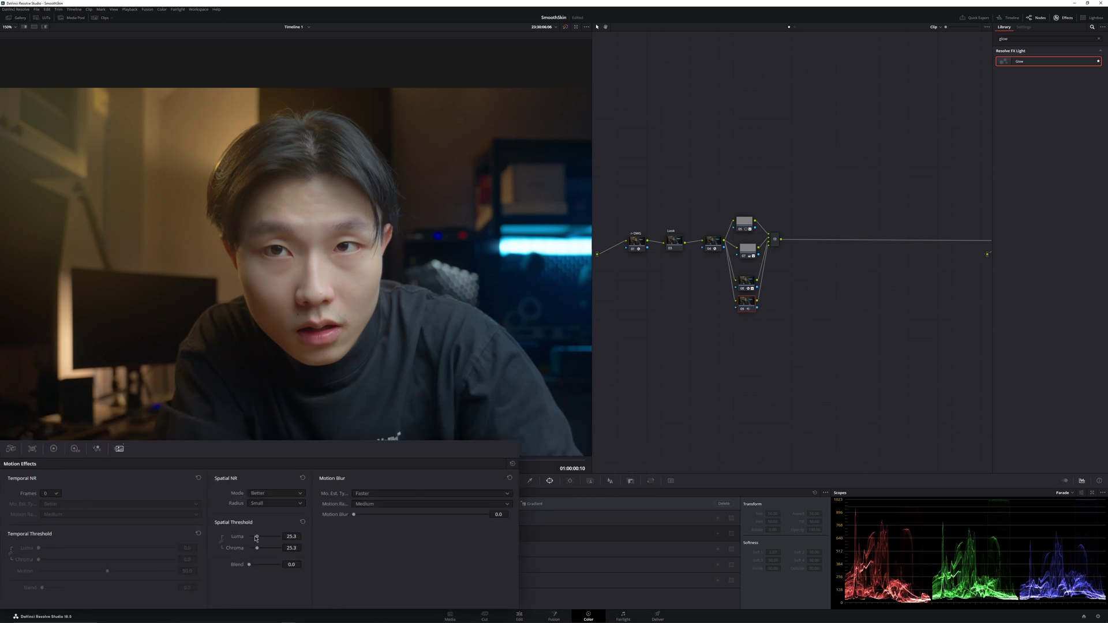
Step: Confine the noise reduction to the face with a soft-edged oval window fitted around it, and track that window through the clip
left_click(432, 533)
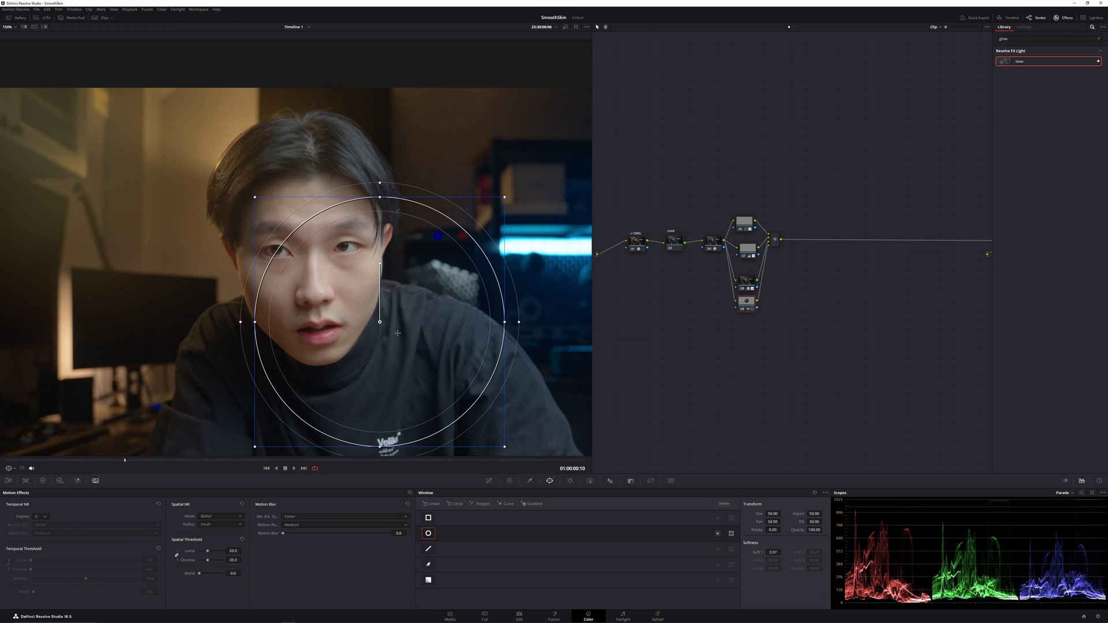
left_click_drag(379, 321, 320, 270)
left_click_drag(445, 270, 387, 271)
left_click_drag(320, 212, 314, 211)
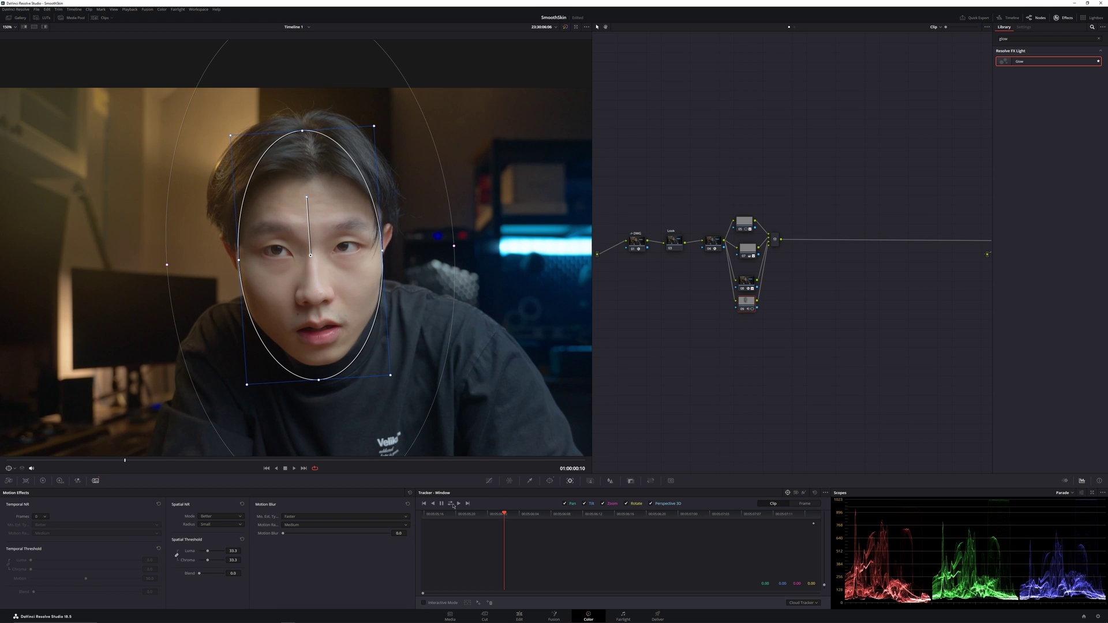
left_click(454, 505)
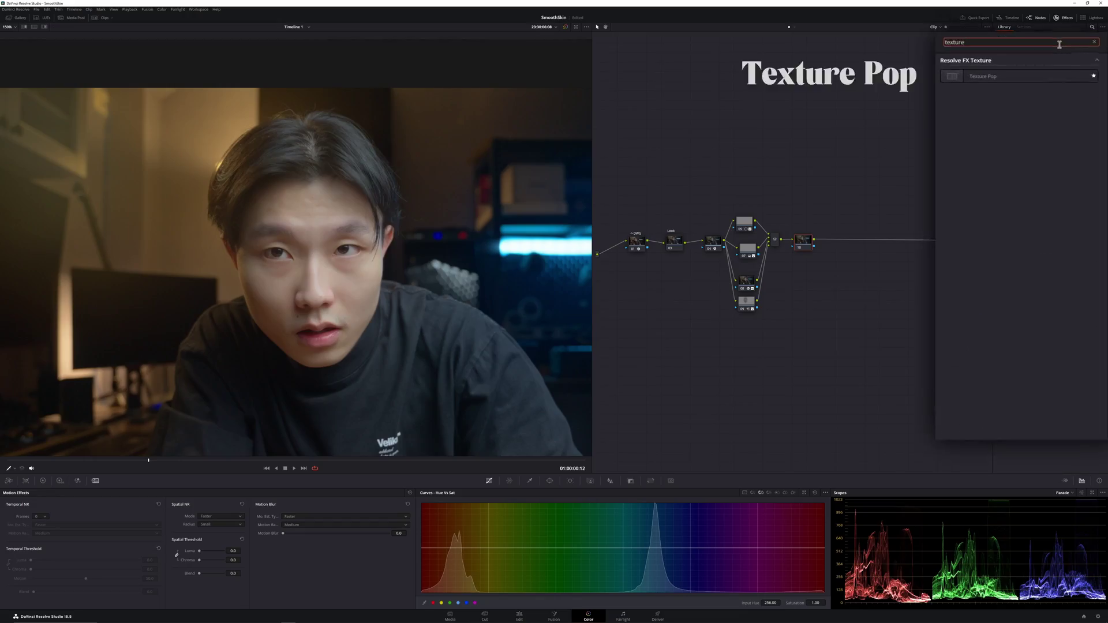
Step: Apply Texture Pop to the new node after the layer mixer, with Luma/Chroma color mode and Advanced operating mode
left_click_drag(1010, 76, 826, 245)
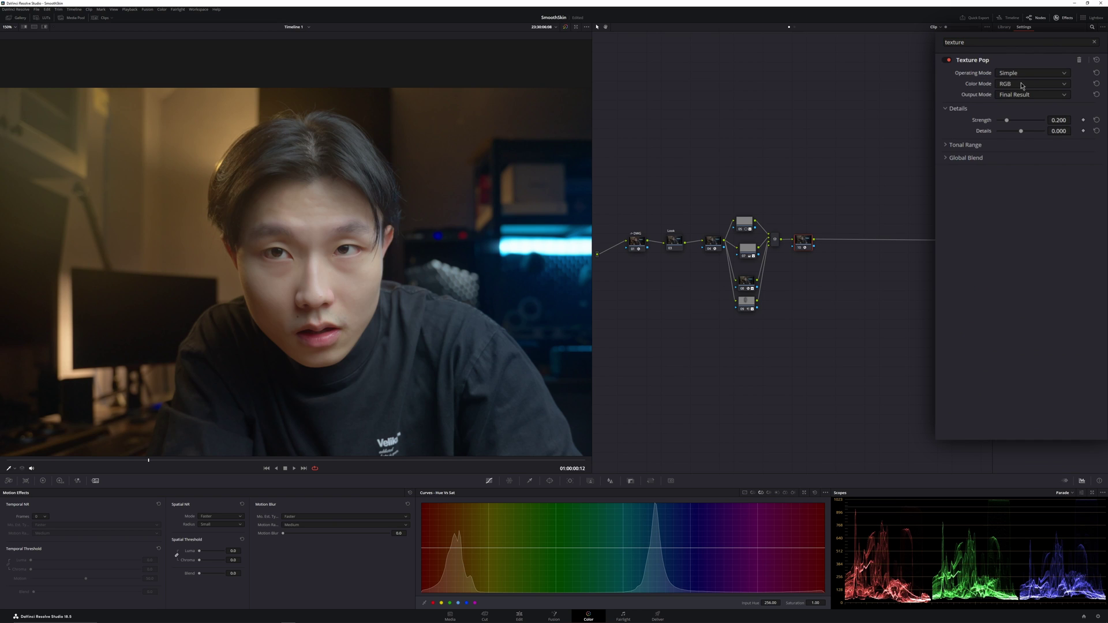
left_click(1021, 85)
left_click(1025, 106)
left_click(1032, 74)
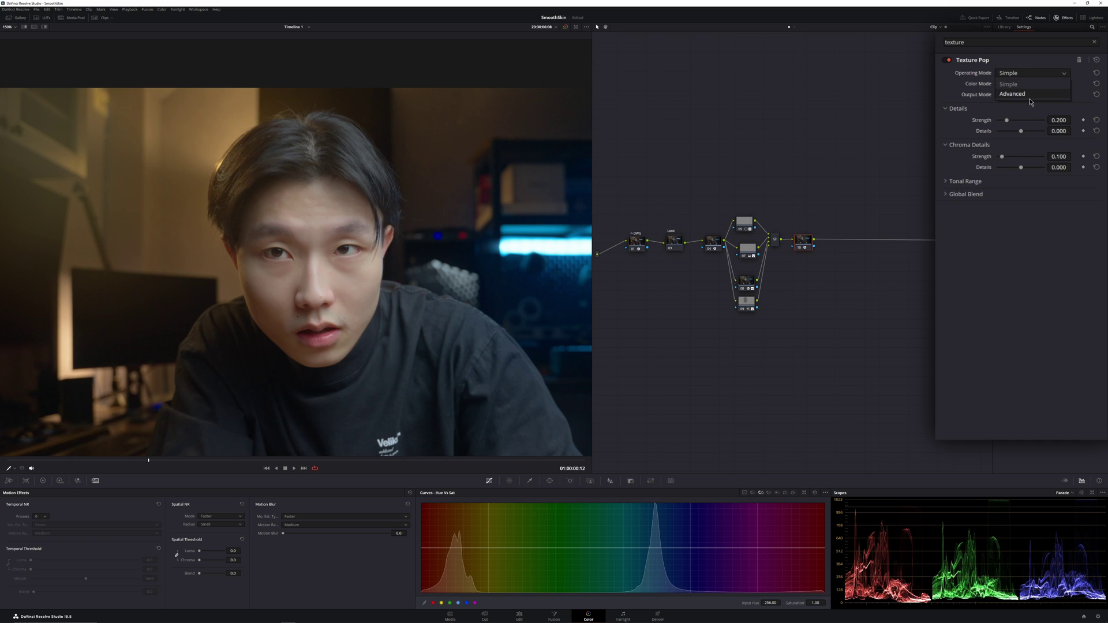
left_click(1031, 95)
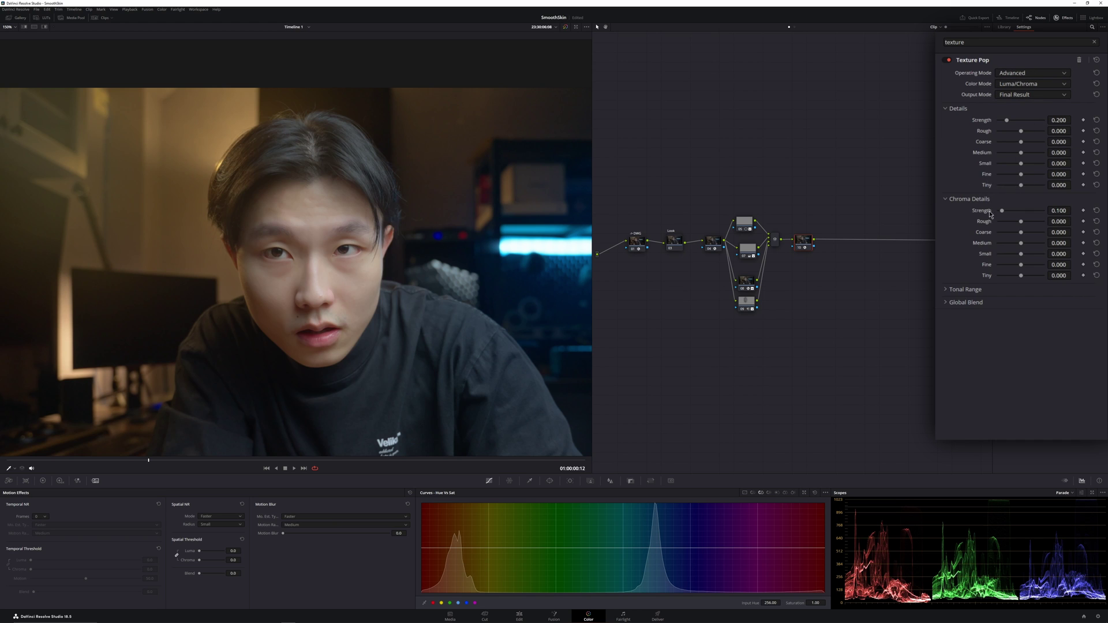
Step: Raise Texture Pop's luma detail slightly for Fine and to about 0.32 for Tiny
left_click_drag(1022, 187, 1029, 186)
scroll(427, 307, "down", 4)
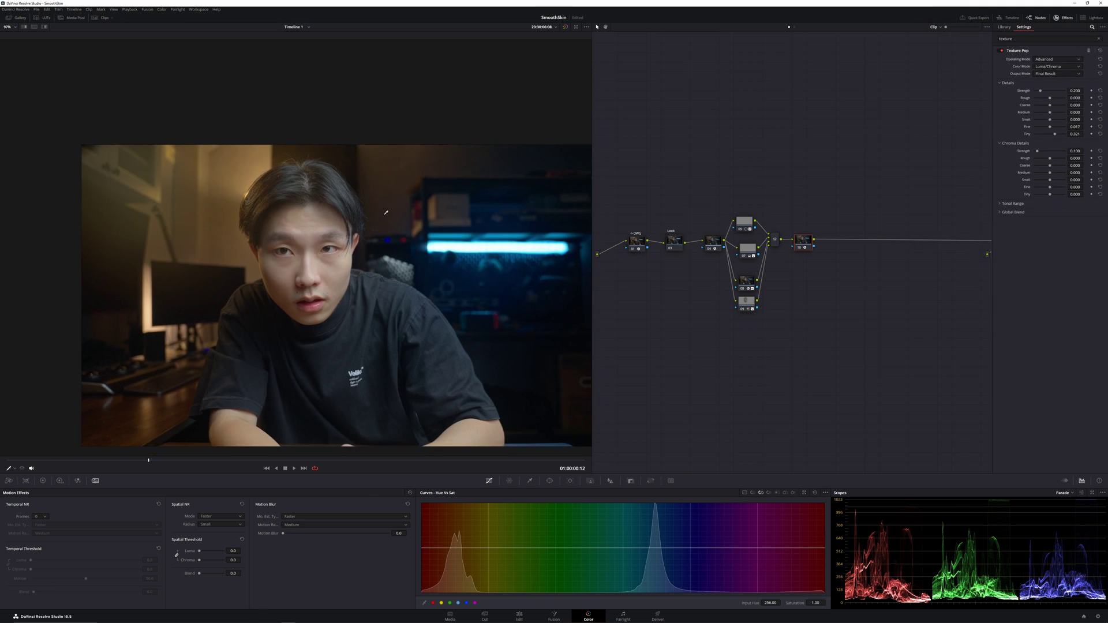
left_click_drag(427, 307, 331, 236)
Step: Add a serial node after the Texture Pop node and raise its Mid/Detail to about 13.5
left_click_drag(804, 245, 806, 244)
key("alt+s")
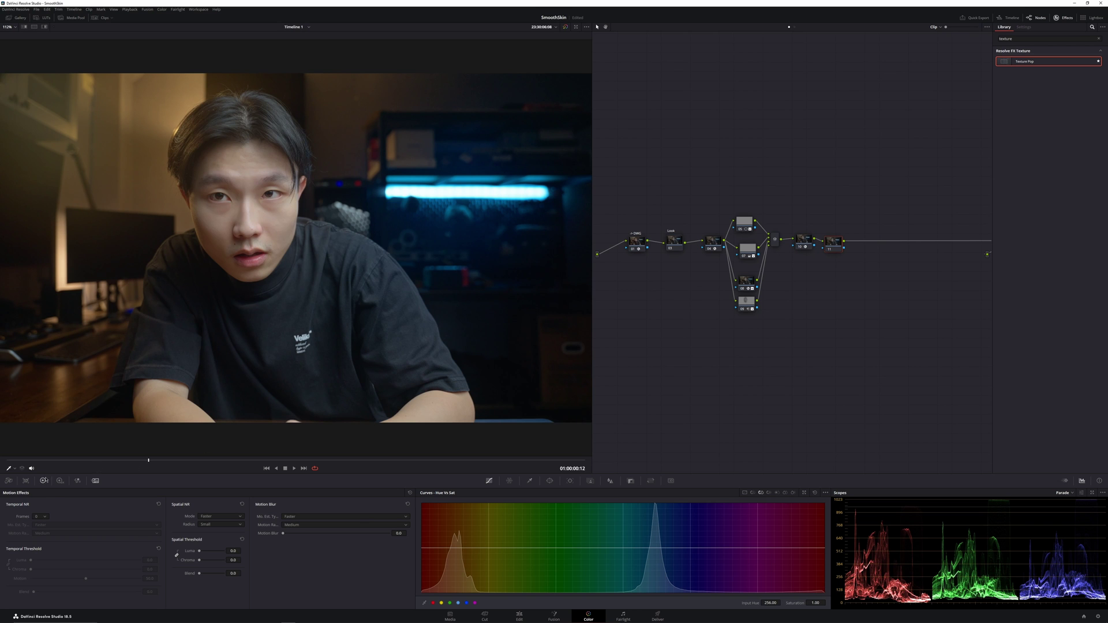
left_click(44, 480)
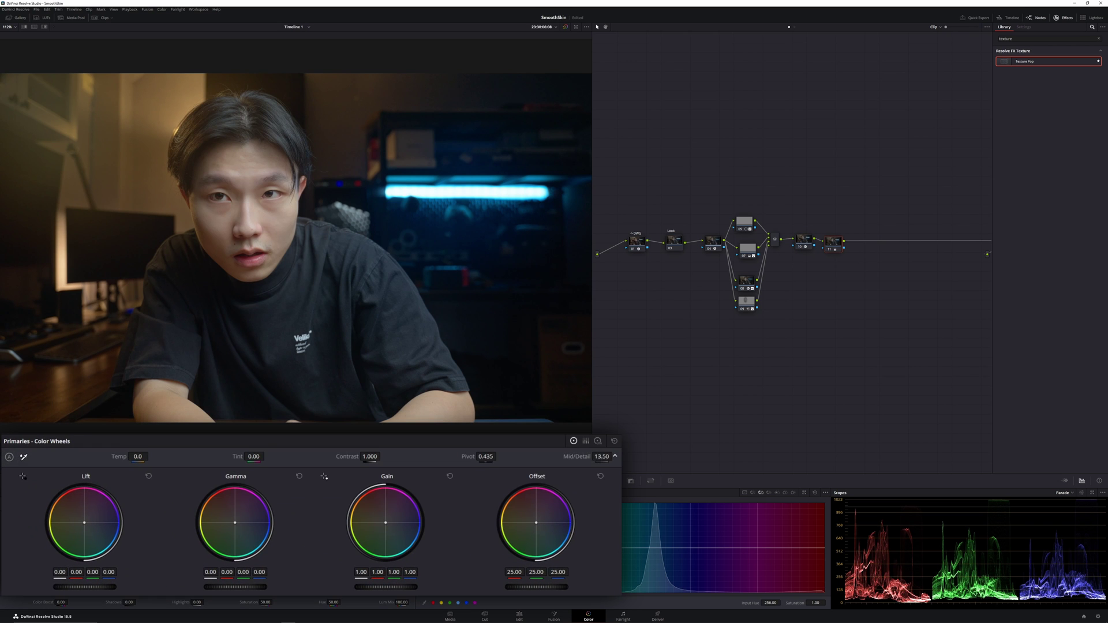
mouse_move(602, 457)
left_mouse_down()
mouse_move(638, 456)
mouse_move(603, 457)
left_mouse_up()
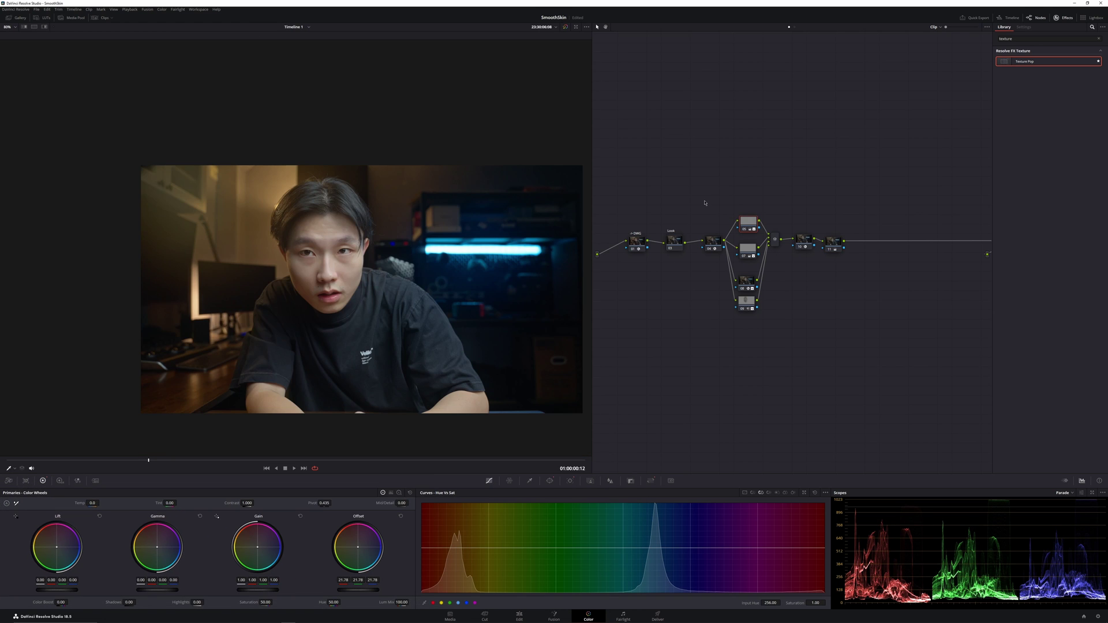
Step: Select all the retouching nodes together and toggle them off and on to compare the skin before and after
left_click_drag(705, 203, 848, 338)
key("ctrl+d")
key("ctrl+d")
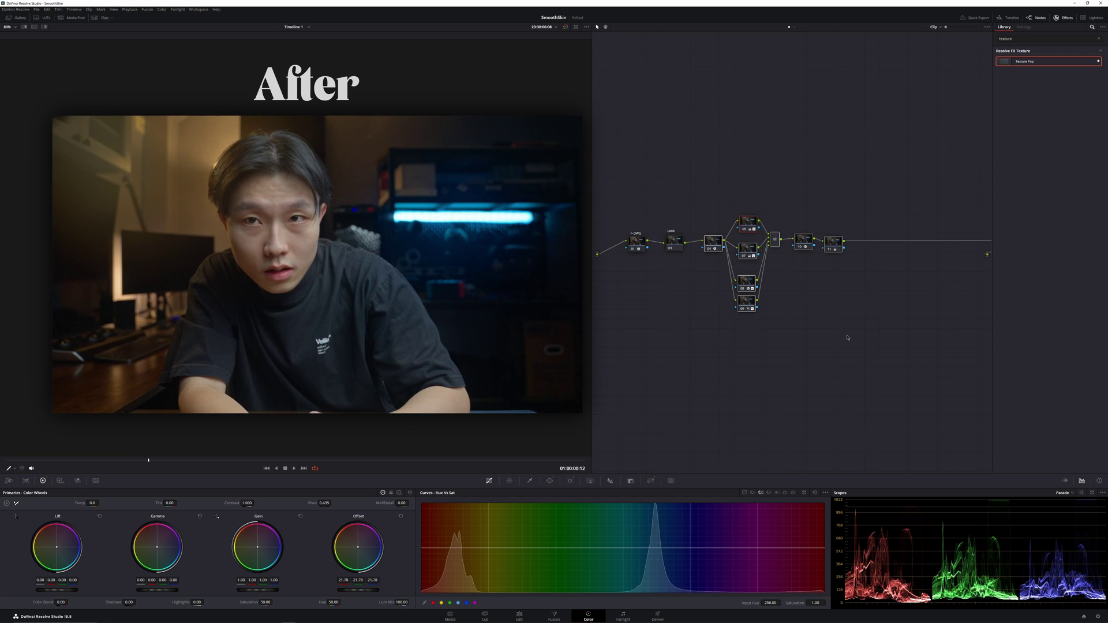
key("alt+d")
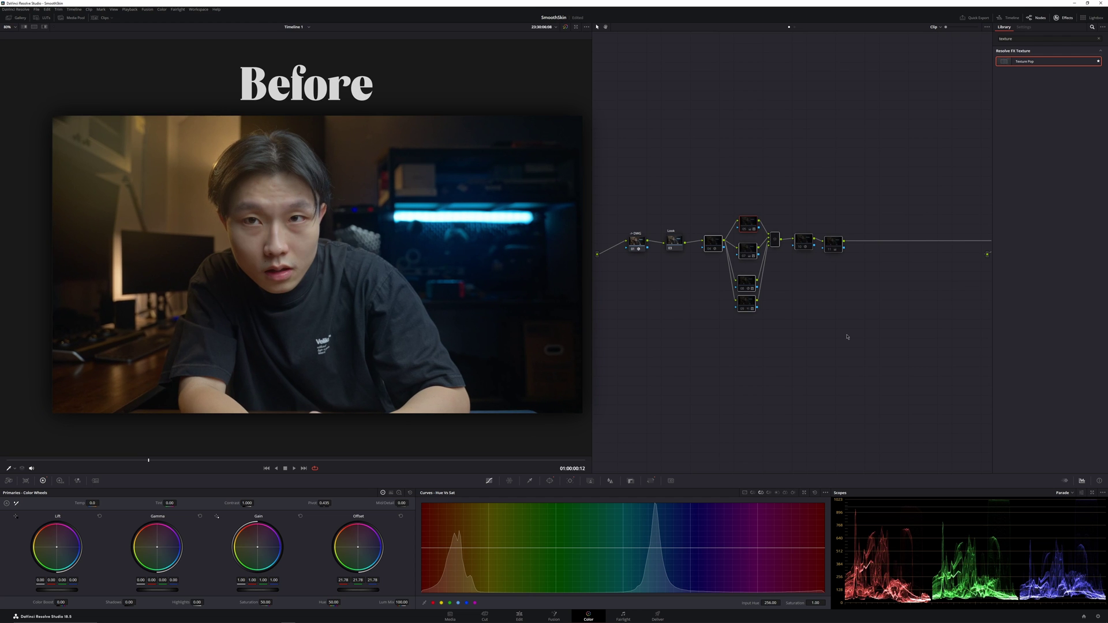